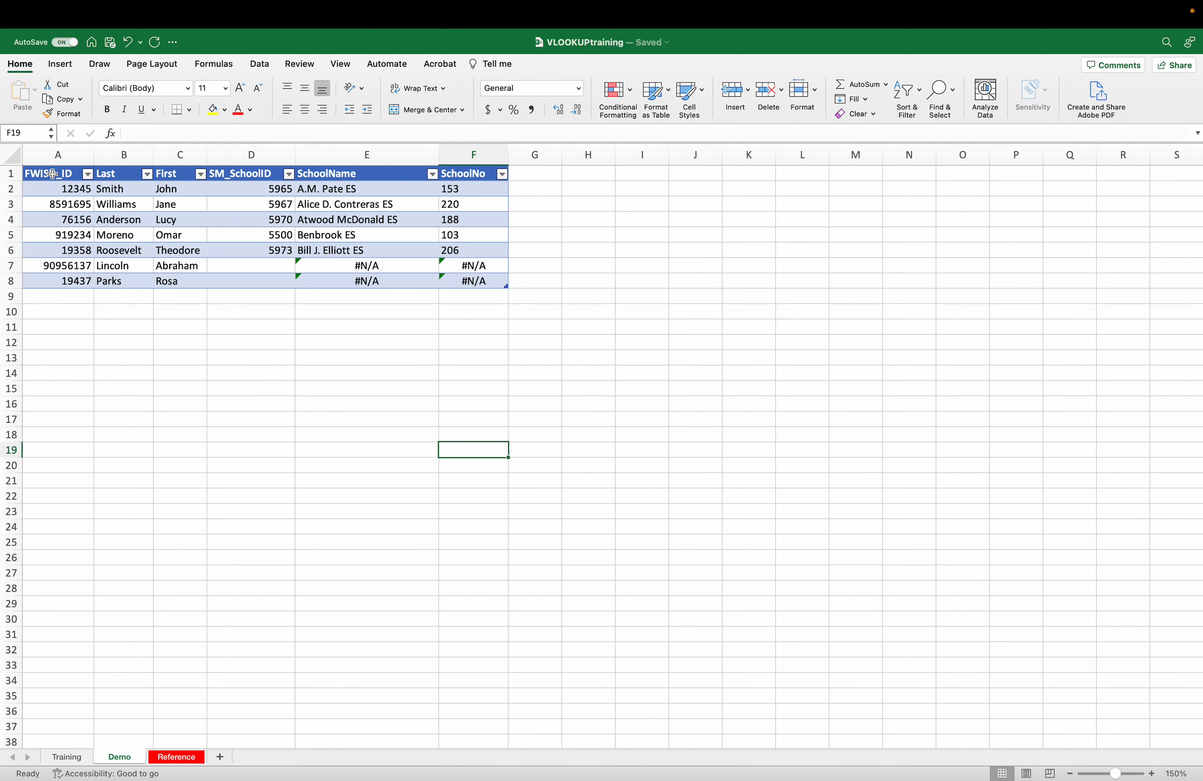
- Select the student table to inspect it, then select the first school ID, 5965
{"action": "left_click_drag", "start_coordinate": [51, 173], "coordinate": [465, 280]}
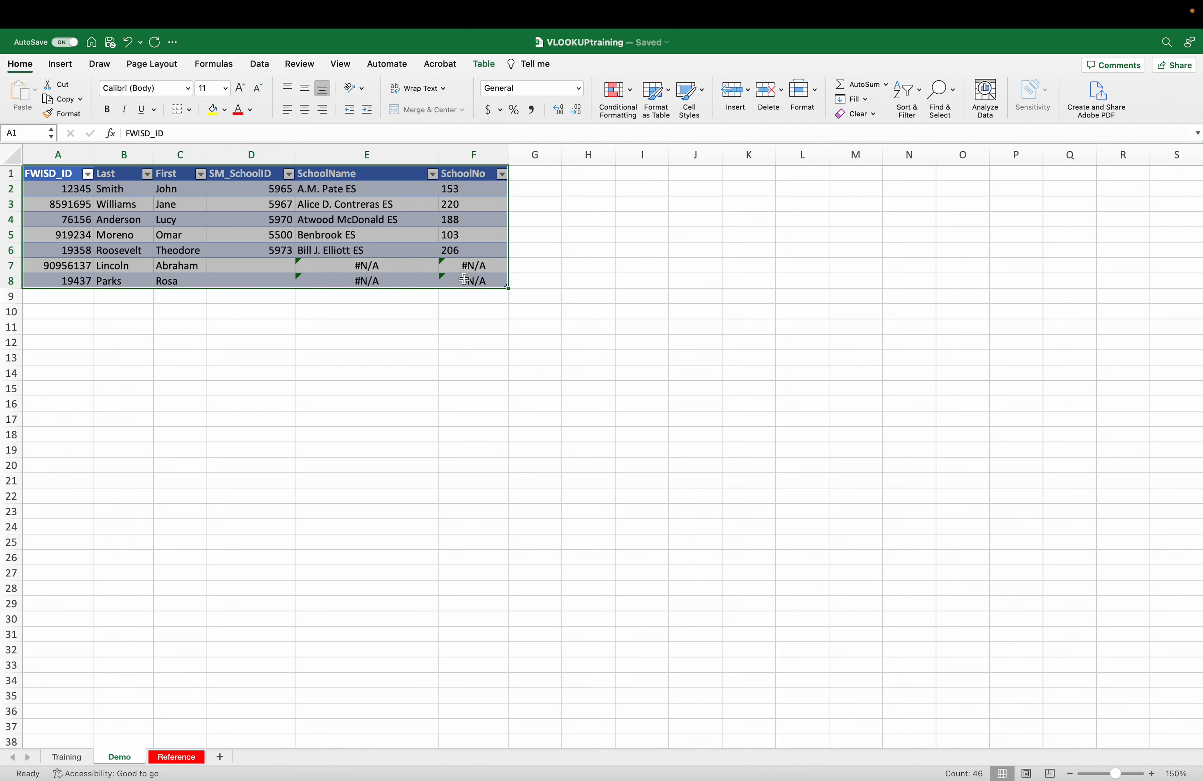
{"action": "left_click", "coordinate": [60, 64]}
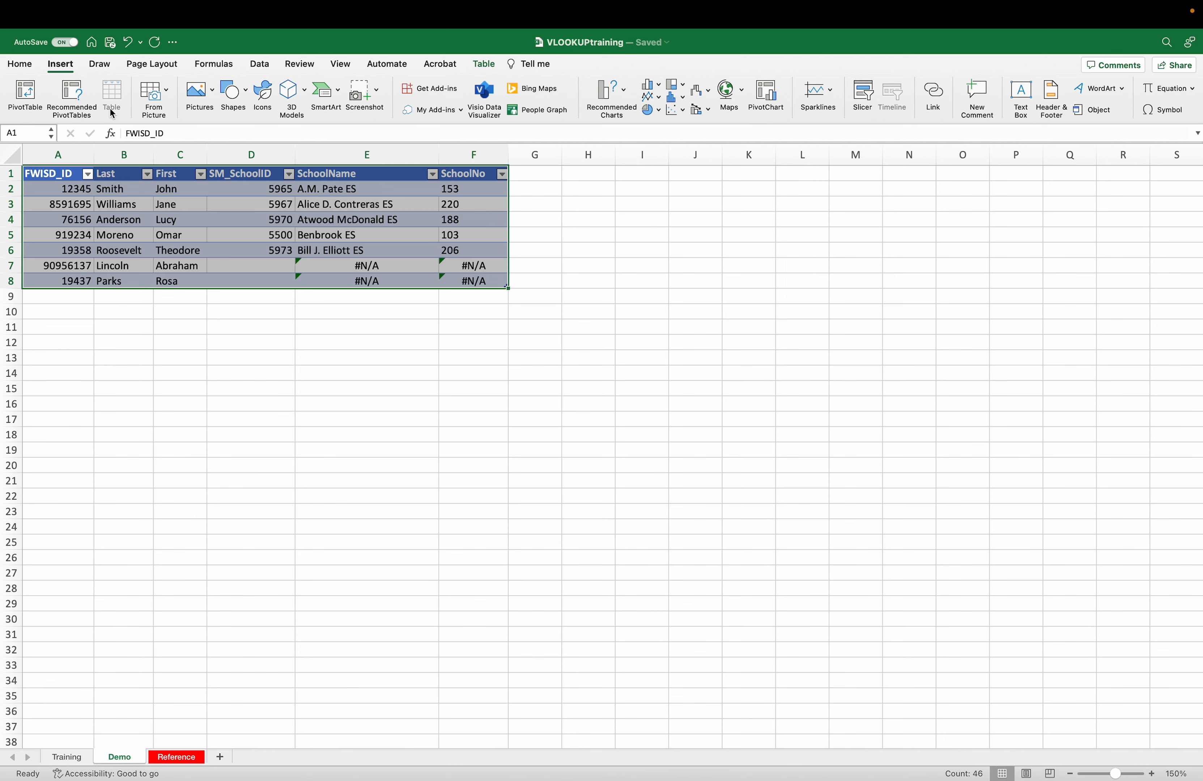
{"action": "left_click", "coordinate": [20, 65]}
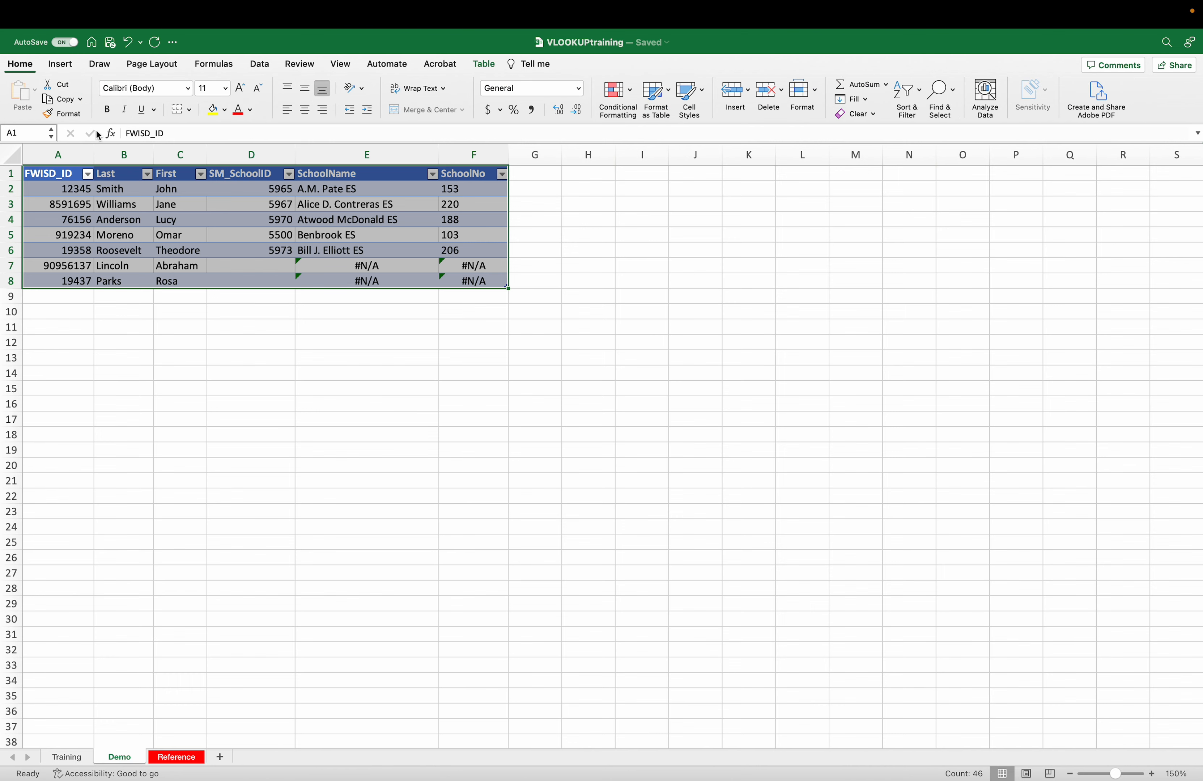
{"action": "left_click", "coordinate": [184, 240]}
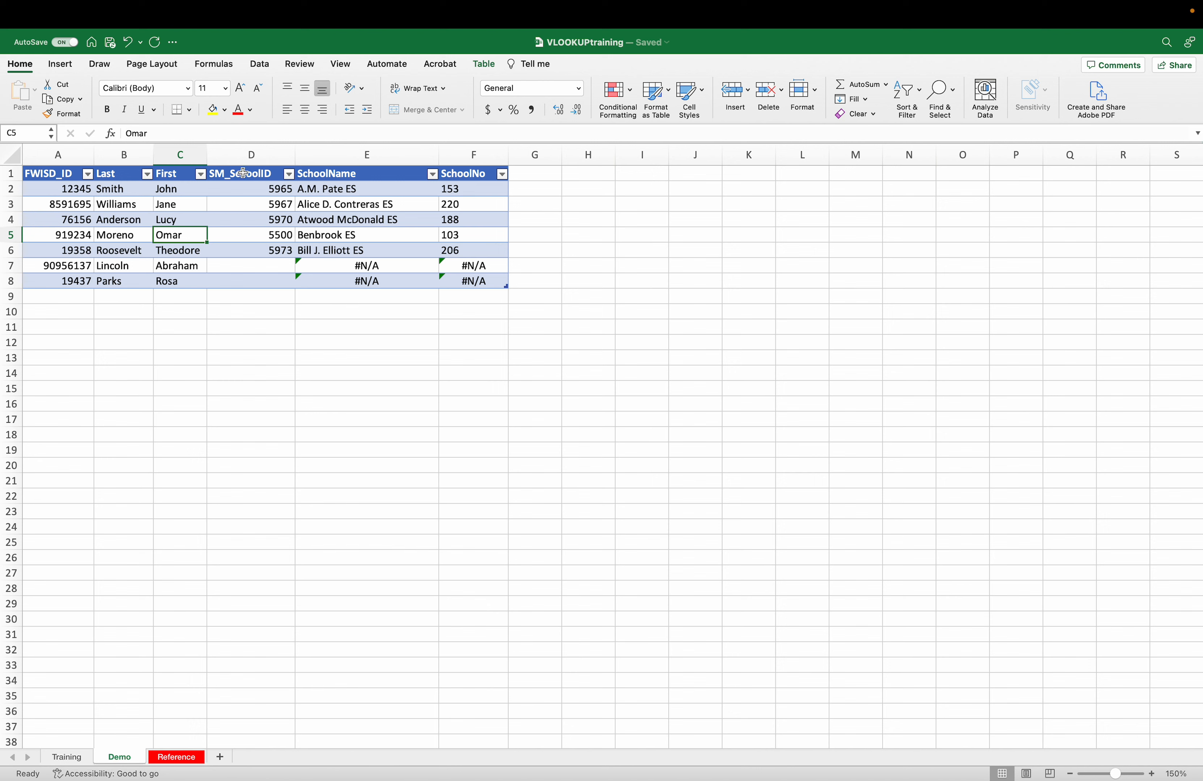
{"action": "left_click", "coordinate": [255, 189]}
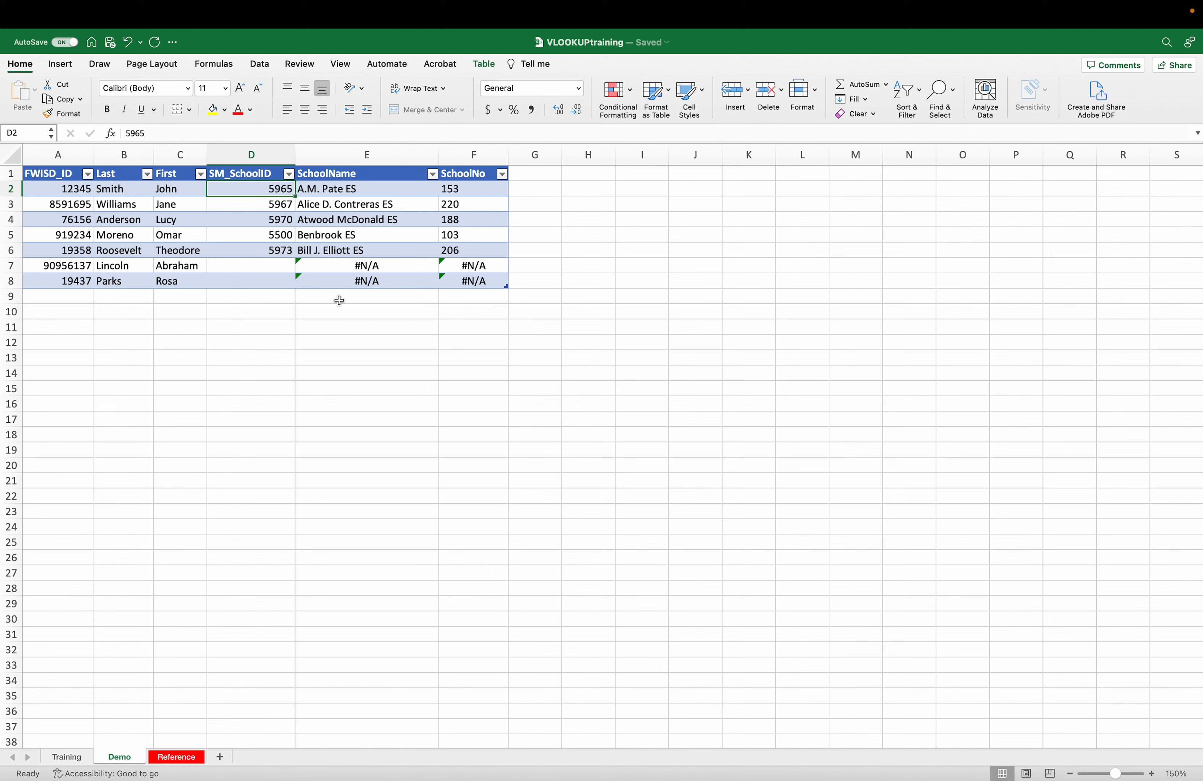
- Enter school IDs 5974 in D7 and 5975 in D8
{"action": "left_click", "coordinate": [260, 267]}
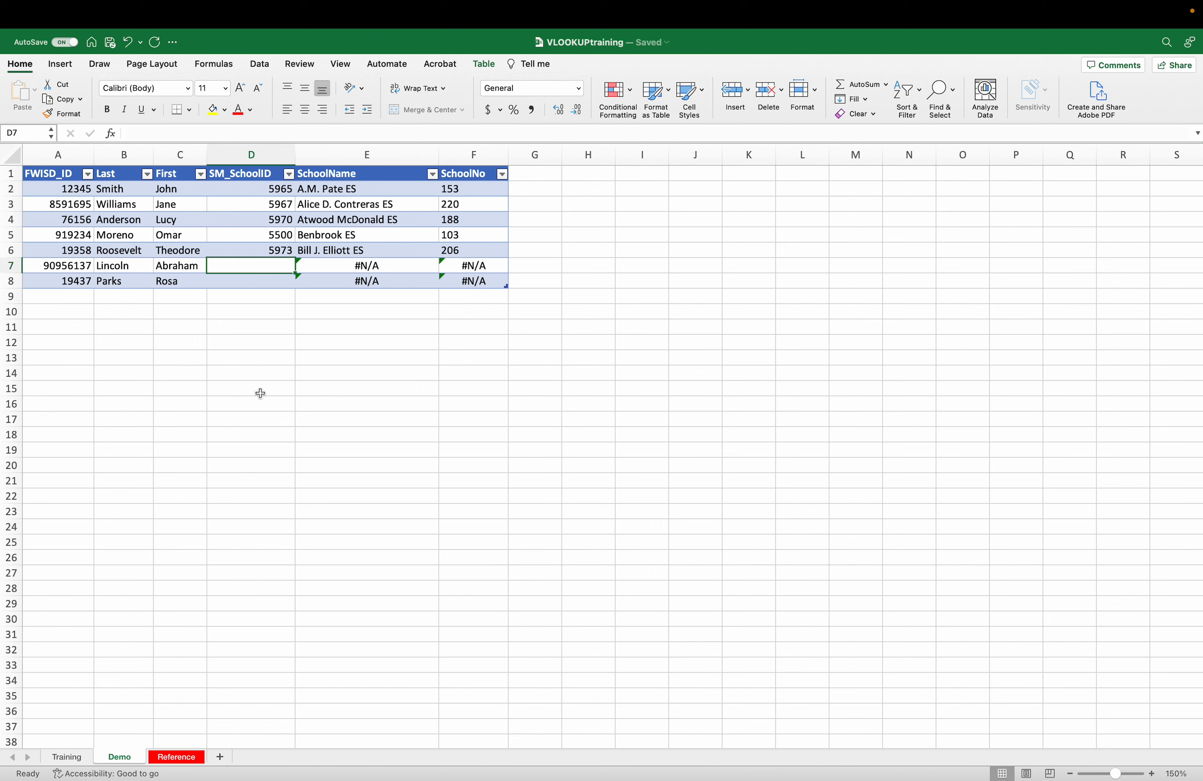
{"action": "type", "text": "5974"}
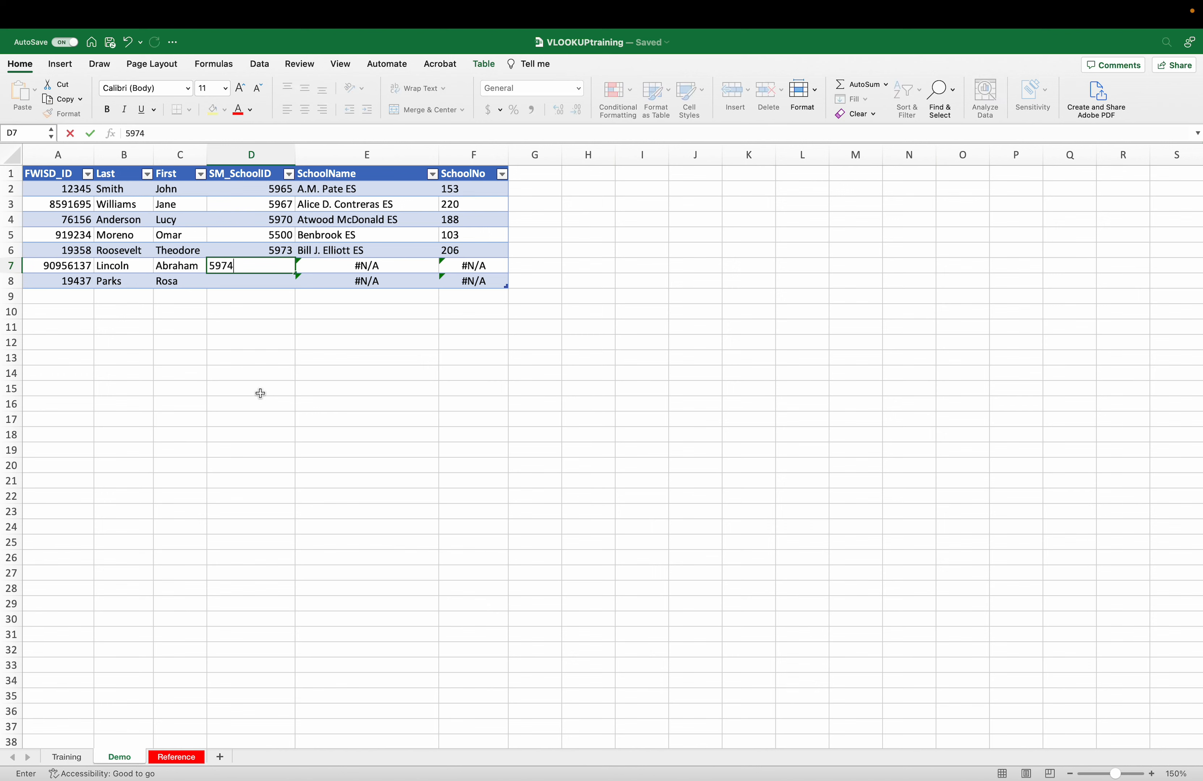
{"action": "key", "text": "Return"}
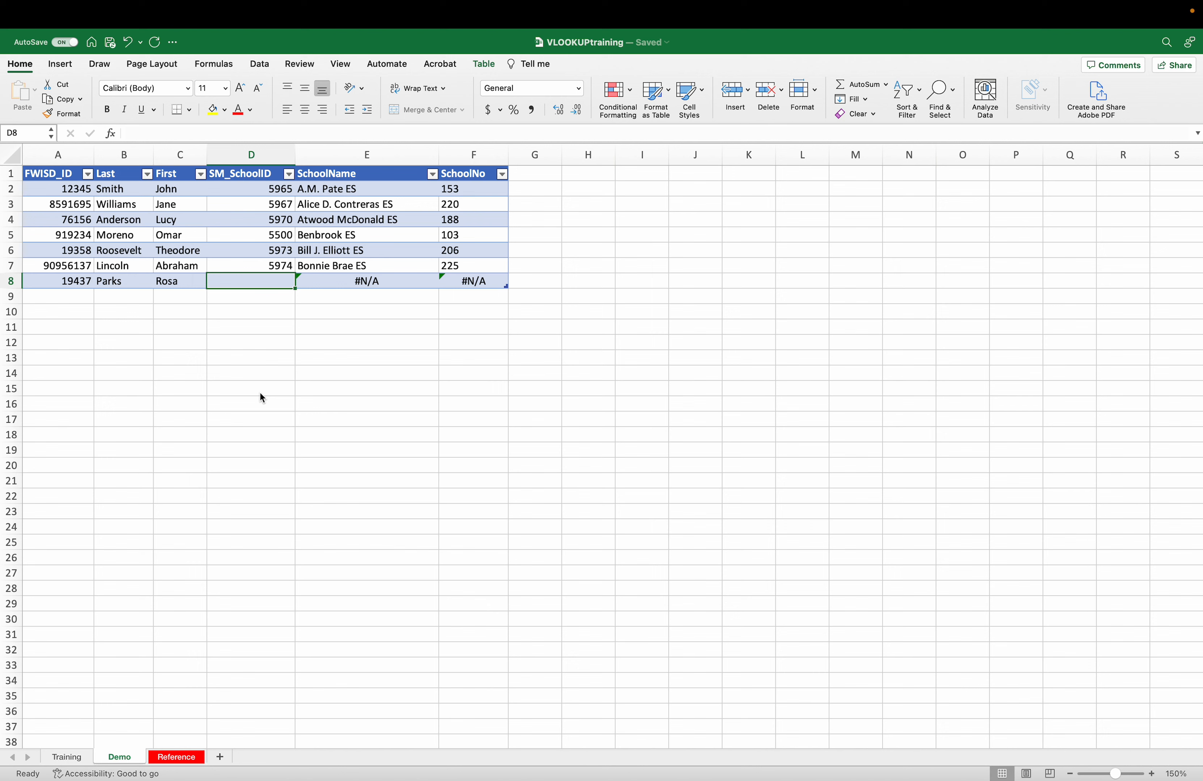
{"action": "type", "text": "5975"}
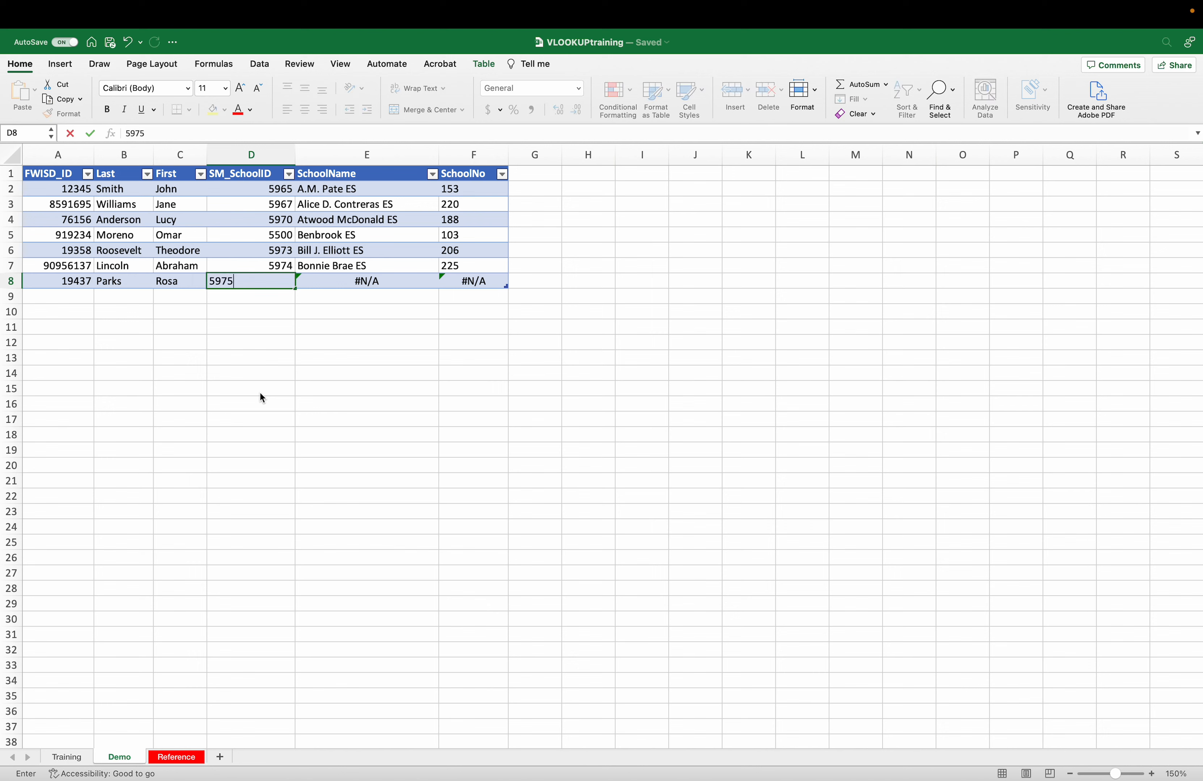
{"action": "key", "text": "Return"}
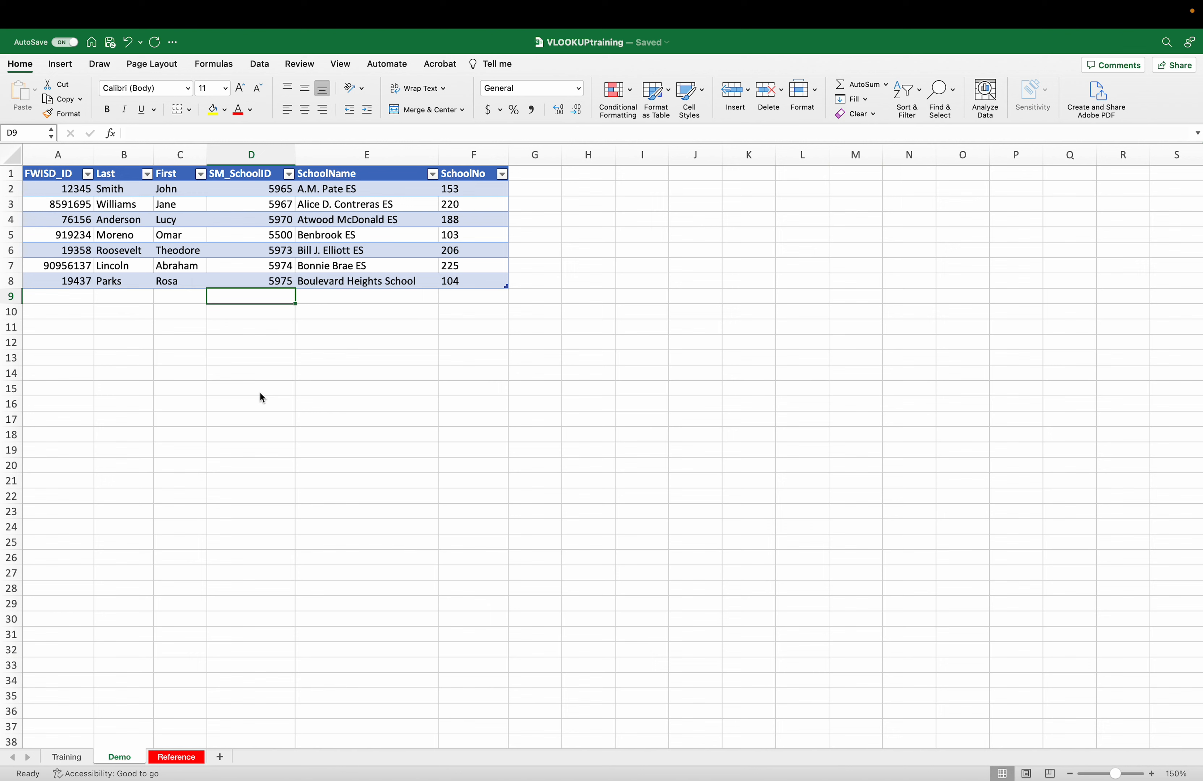
{"action": "left_click", "coordinate": [274, 189]}
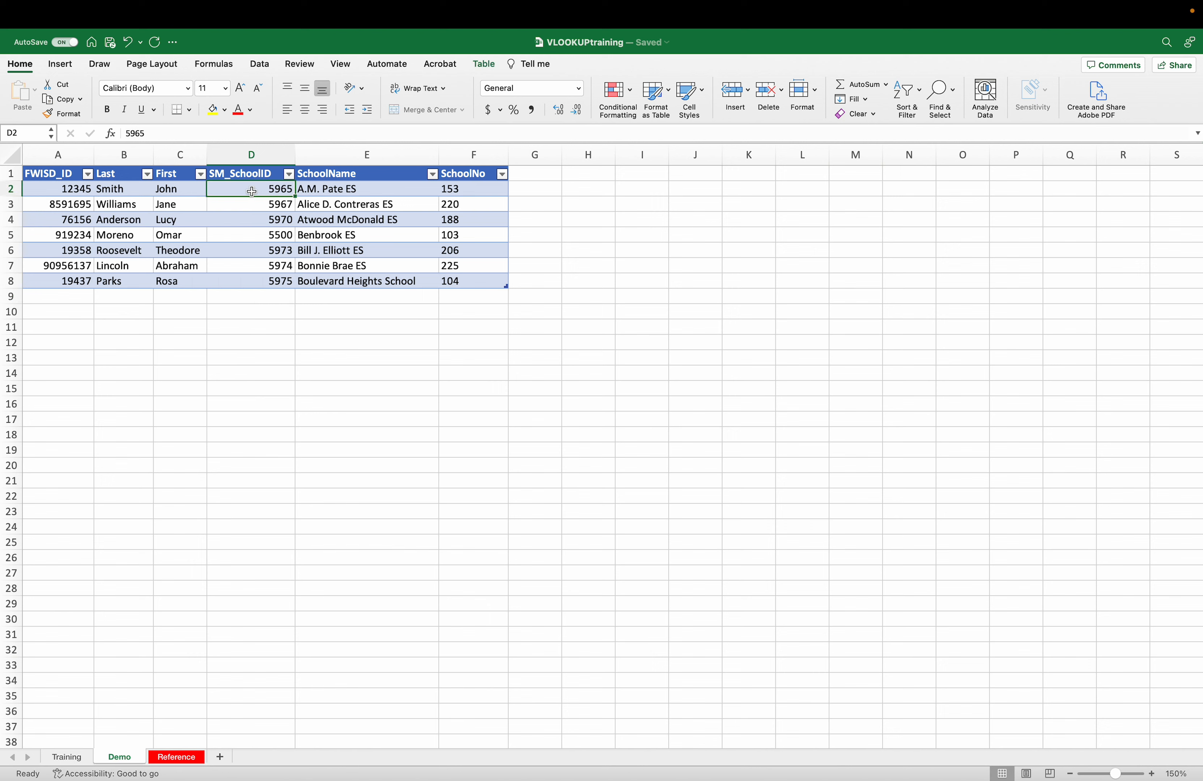
{"action": "left_click", "coordinate": [378, 189]}
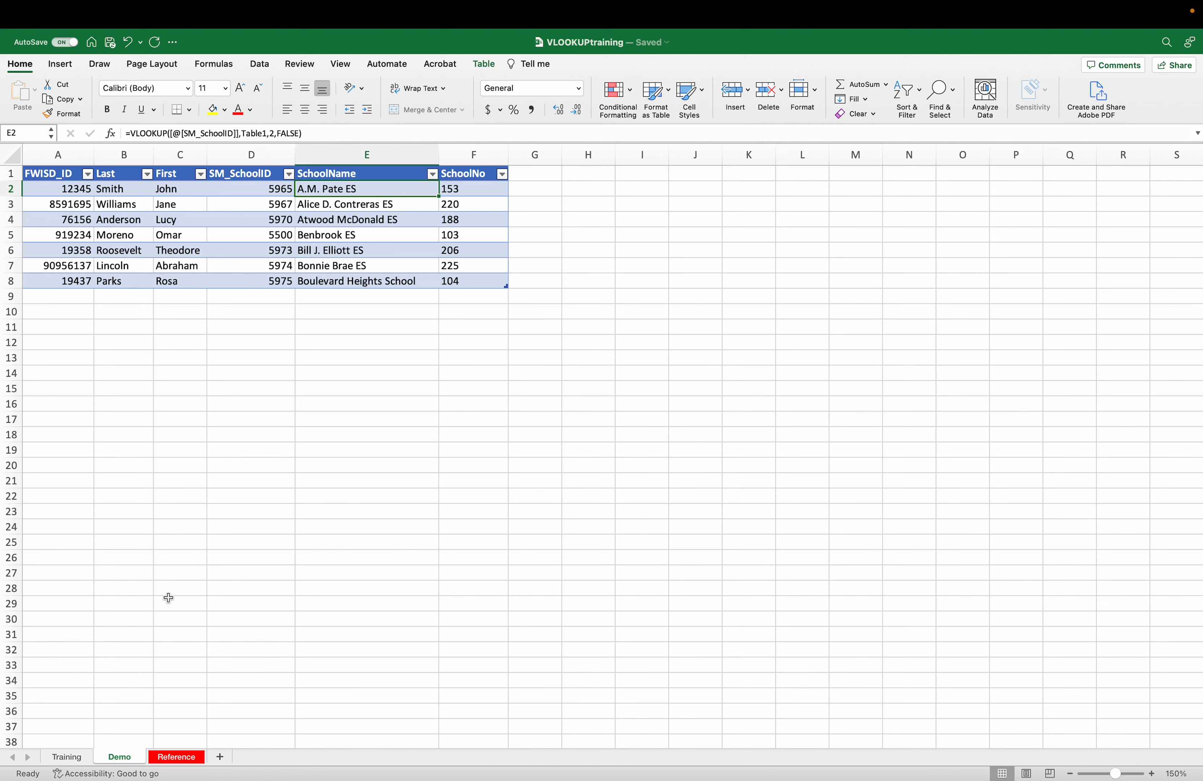
{"action": "left_click", "coordinate": [176, 757]}
{"action": "left_click", "coordinate": [191, 383]}
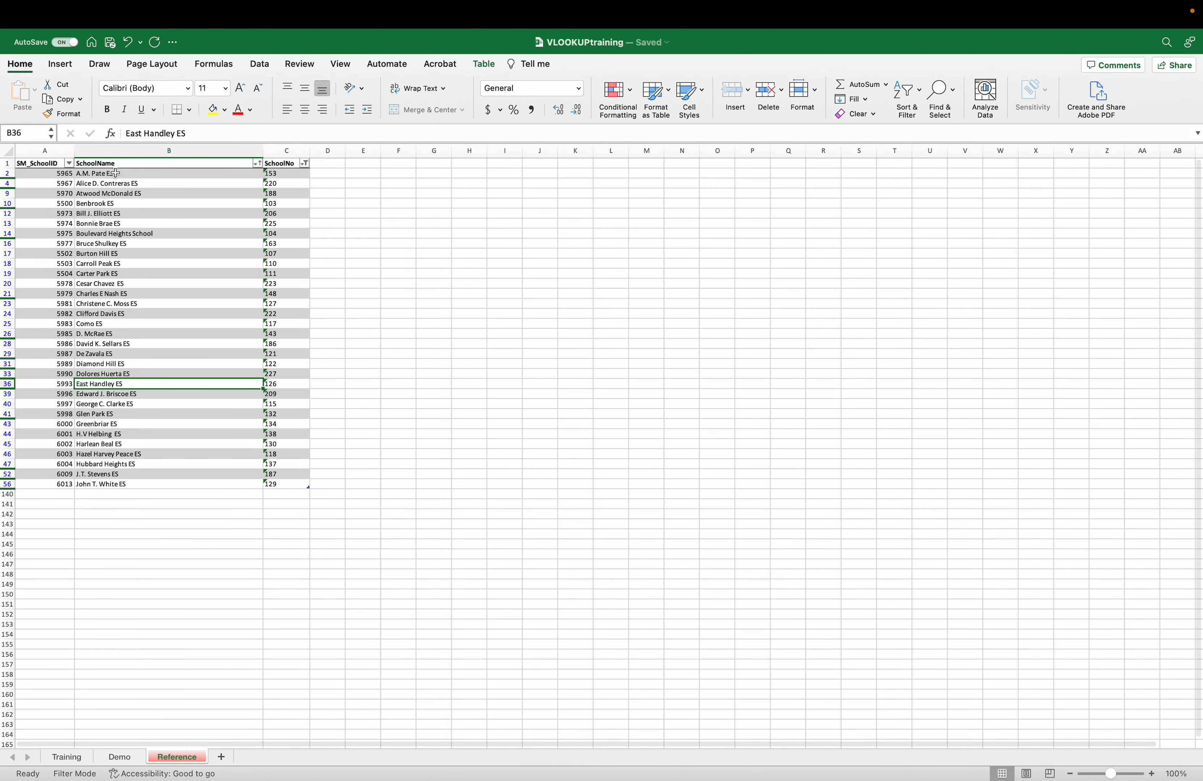
{"action": "left_click", "coordinate": [41, 159]}
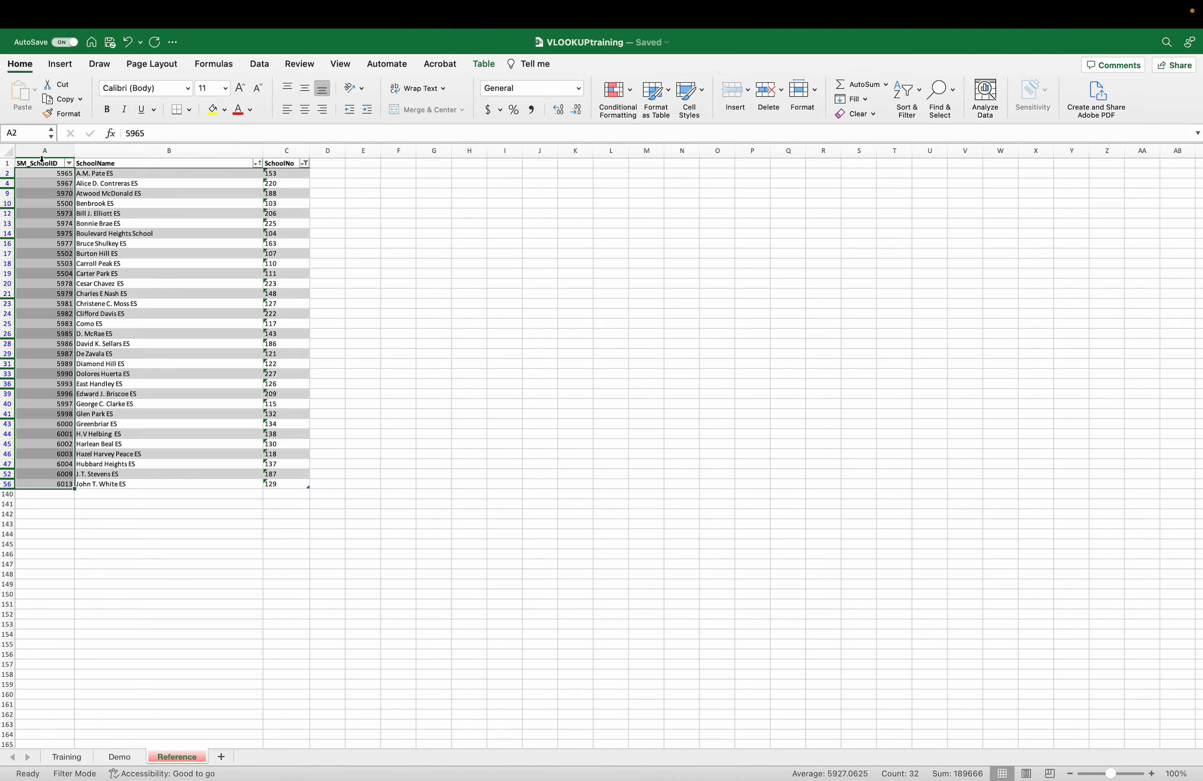
{"action": "left_click", "coordinate": [130, 161]}
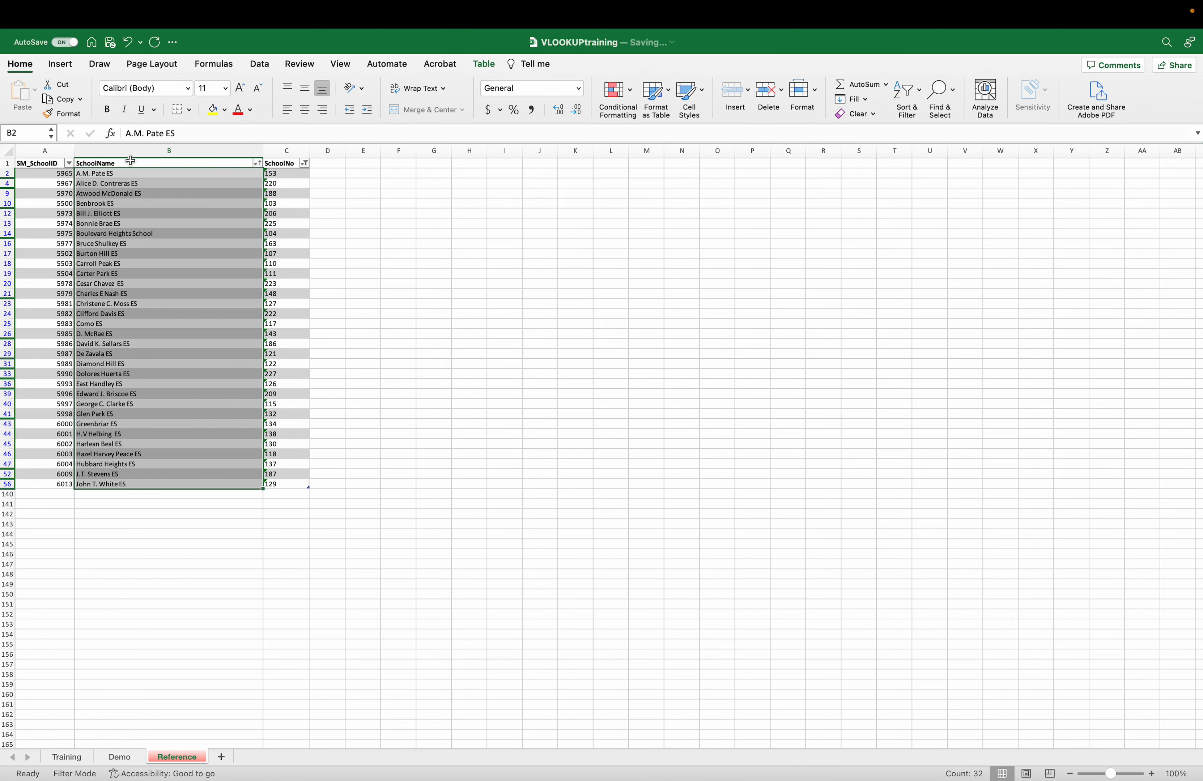
{"action": "left_click", "coordinate": [279, 157]}
{"action": "left_click", "coordinate": [170, 181]}
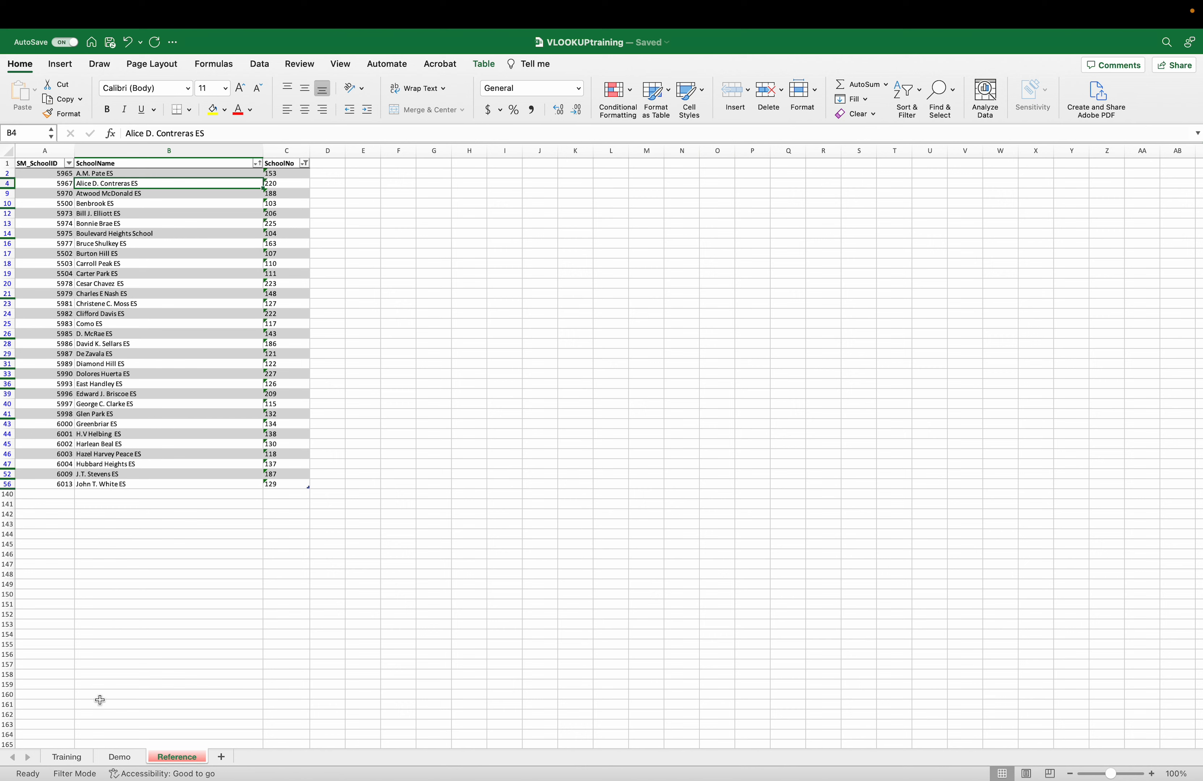
{"action": "left_click", "coordinate": [112, 758]}
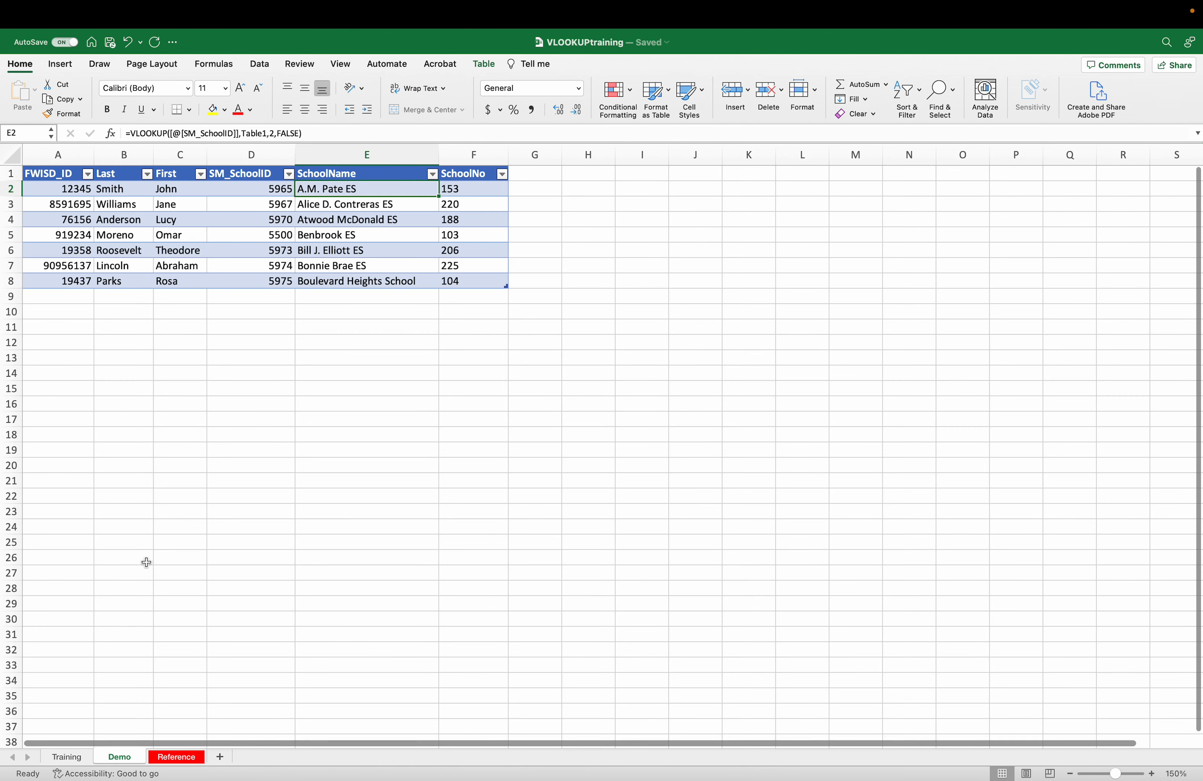
- Examine E2's =VLOOKUP([@[SM_SchoolID]],Table1,2,FALSE) and view Table1 on the Reference sheet
{"action": "left_click", "coordinate": [184, 133]}
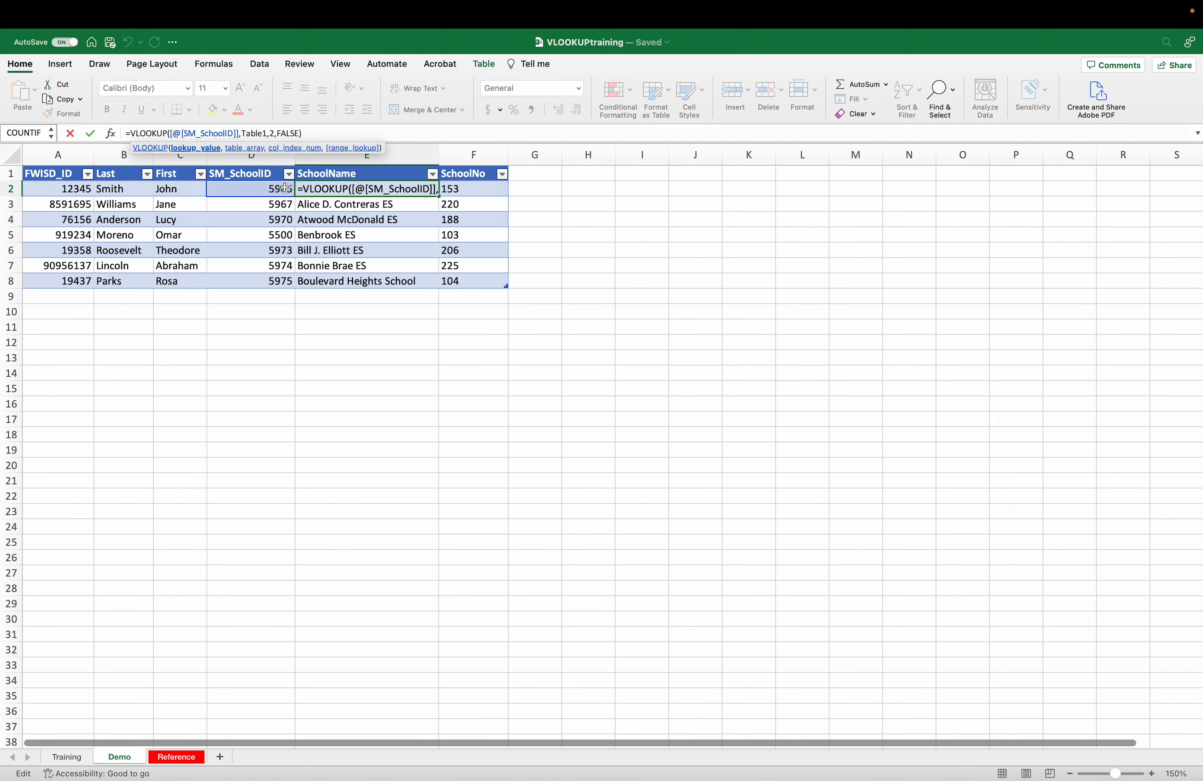
{"action": "left_click", "coordinate": [253, 132]}
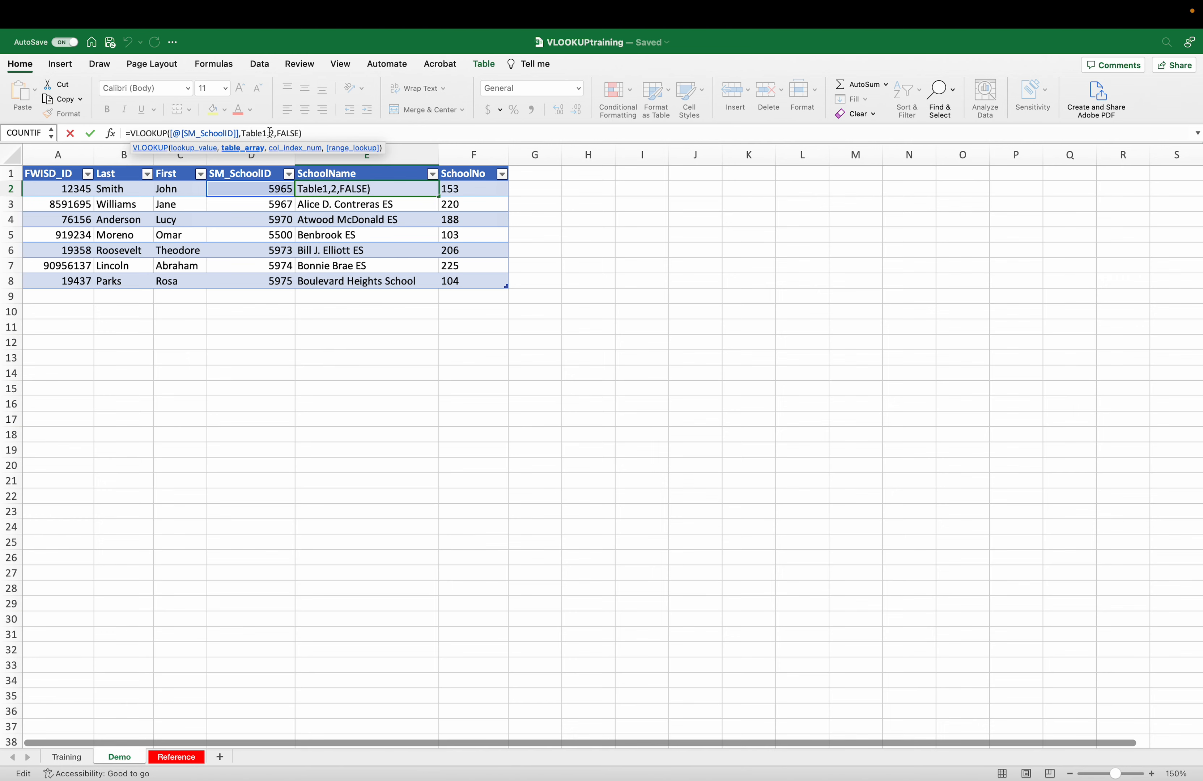
{"action": "left_click", "coordinate": [159, 754]}
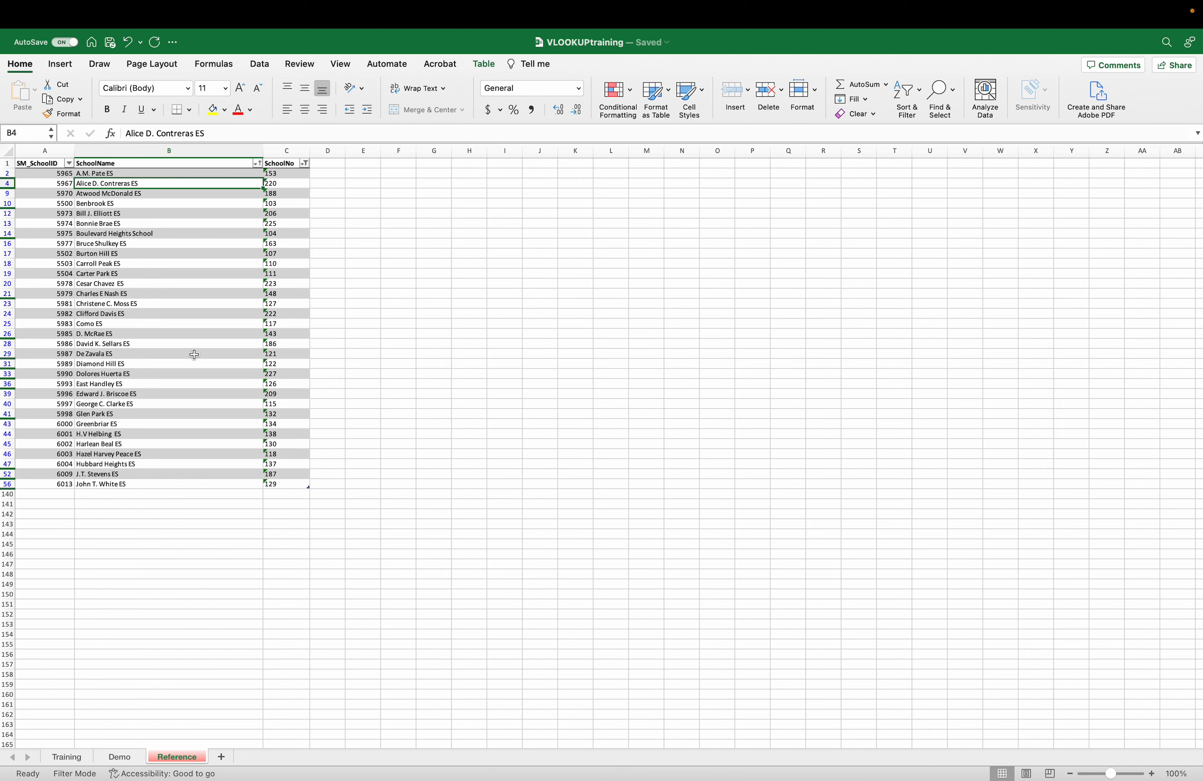
{"action": "left_click", "coordinate": [118, 774]}
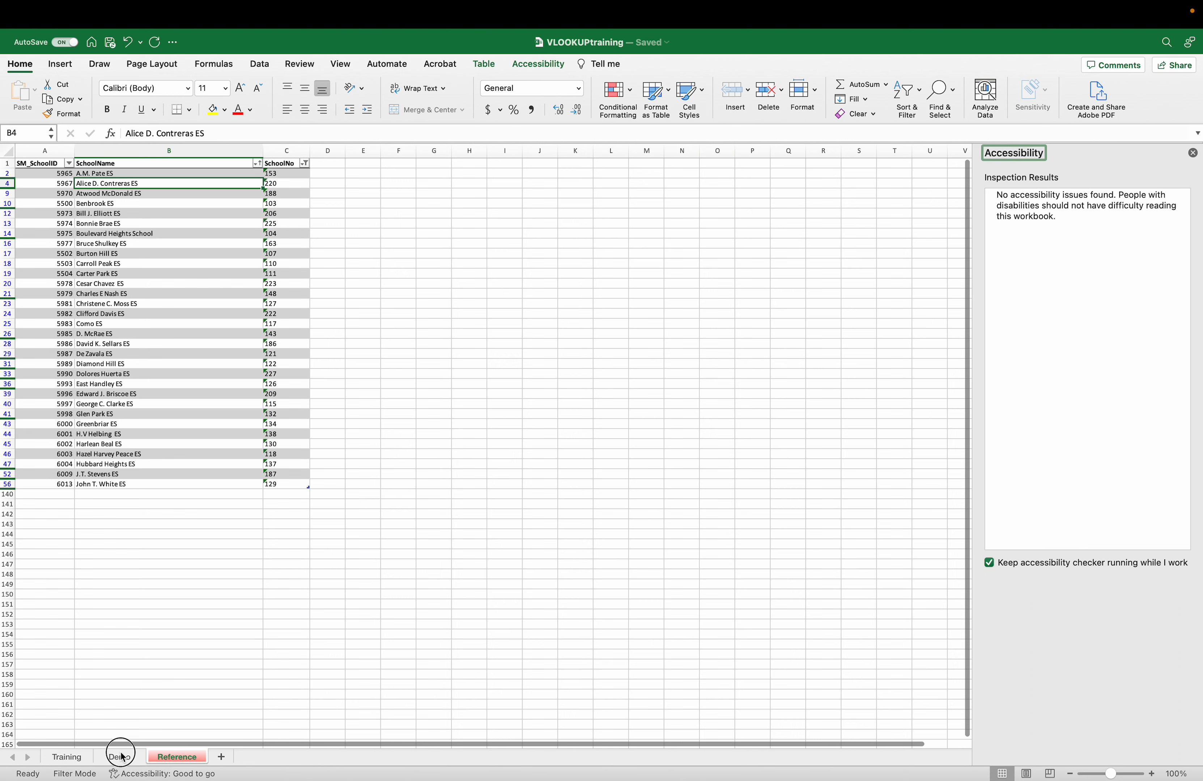
{"action": "left_click", "coordinate": [122, 757]}
{"action": "left_click", "coordinate": [1193, 154]}
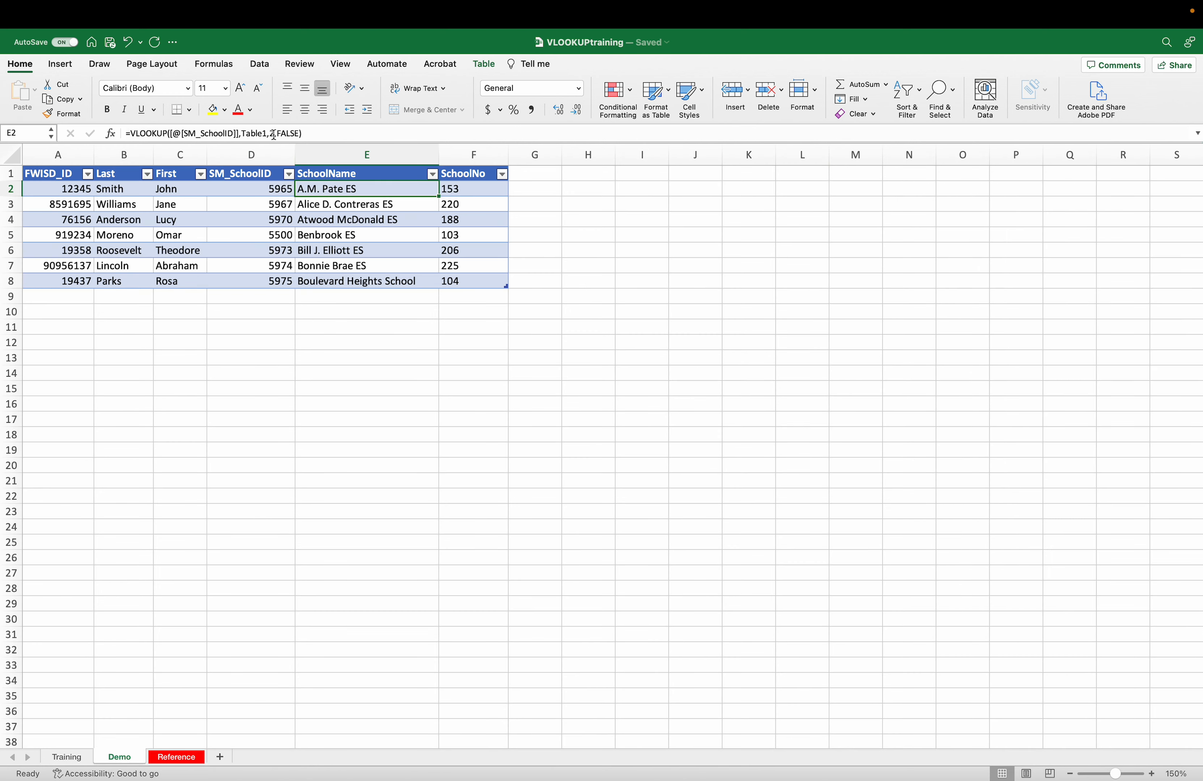
- Revisit the Reference sheet, then reconfirm E2's unchanged lookup formula on the Demo sheet
{"action": "left_click", "coordinate": [170, 757]}
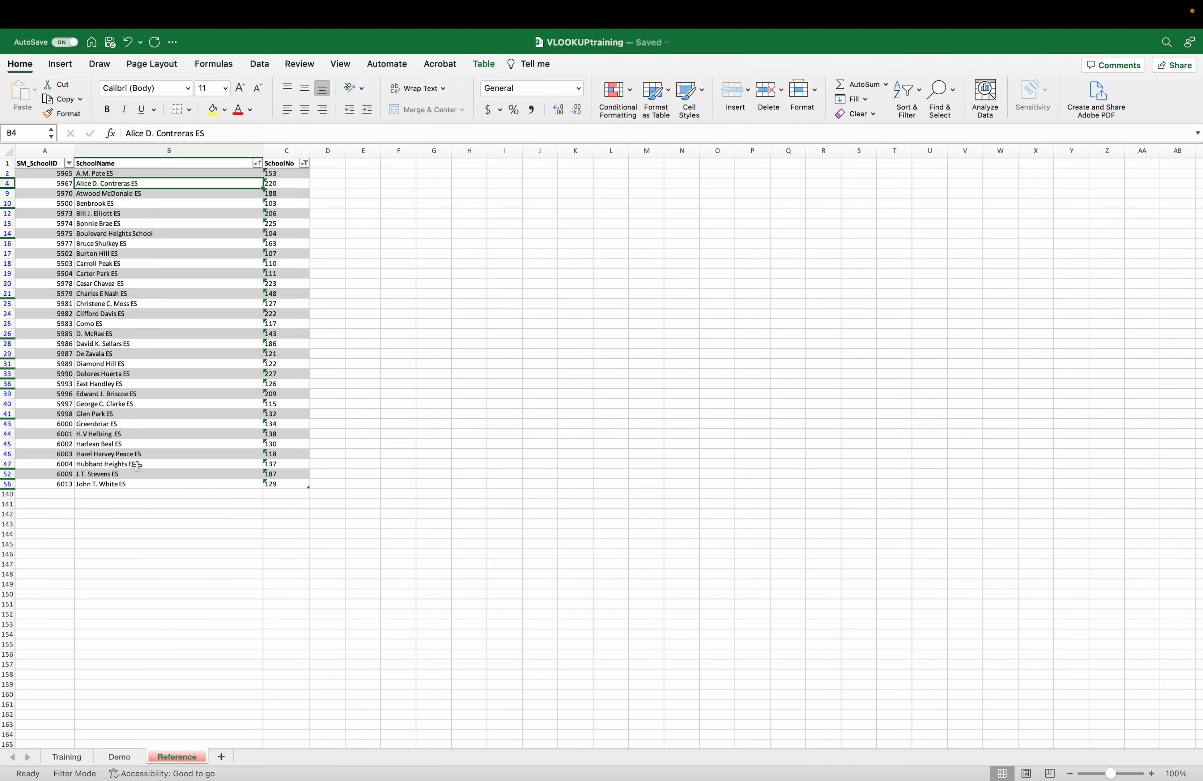
{"action": "left_click", "coordinate": [114, 756]}
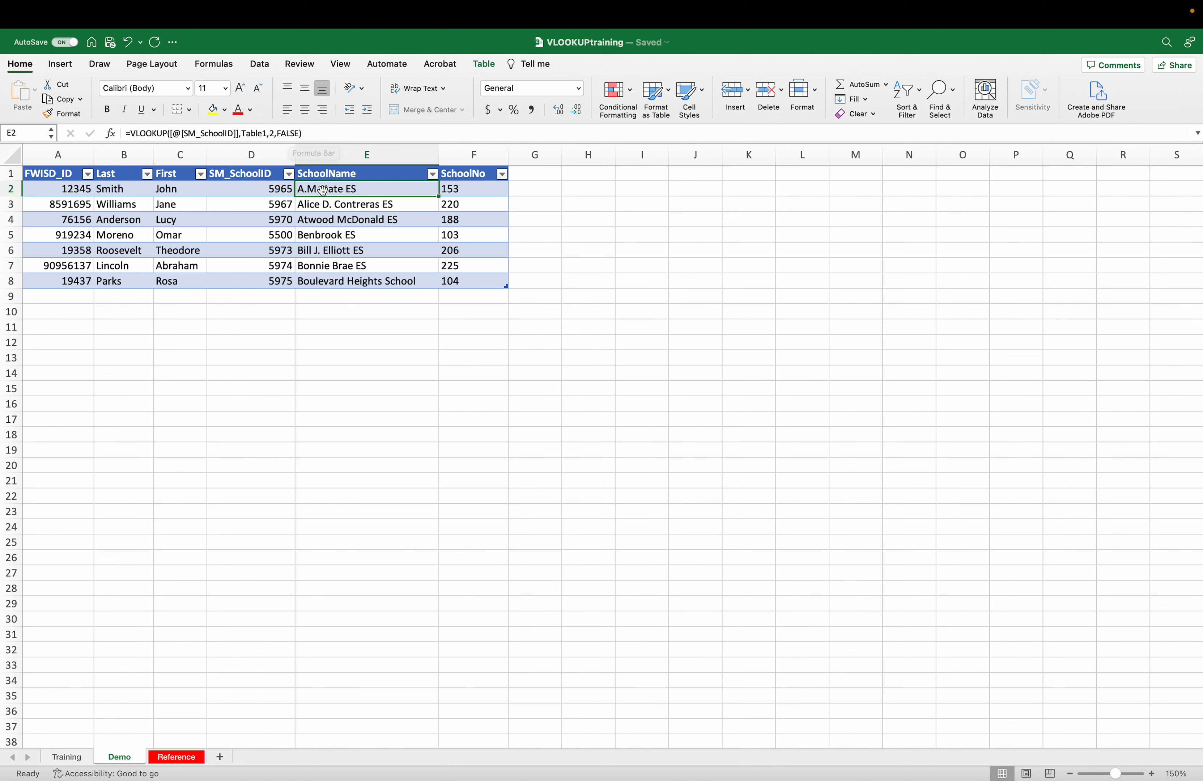
{"action": "left_click", "coordinate": [327, 134]}
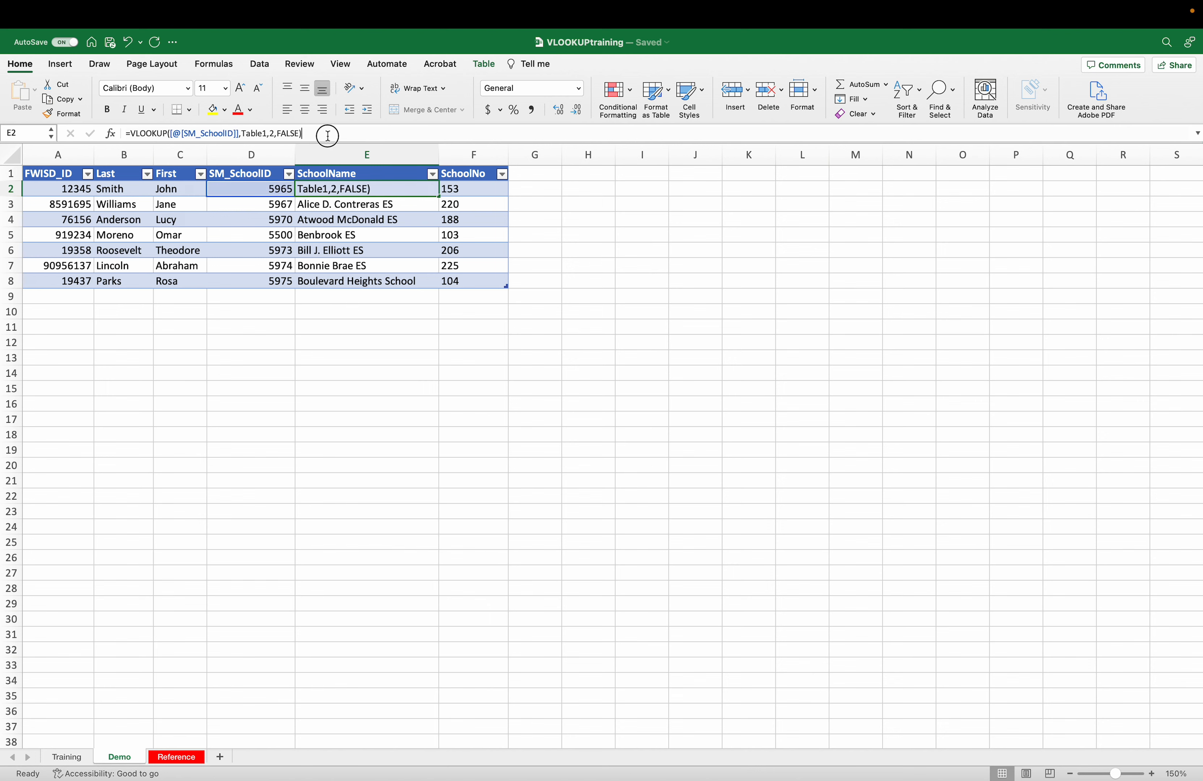
{"action": "key", "text": "Return"}
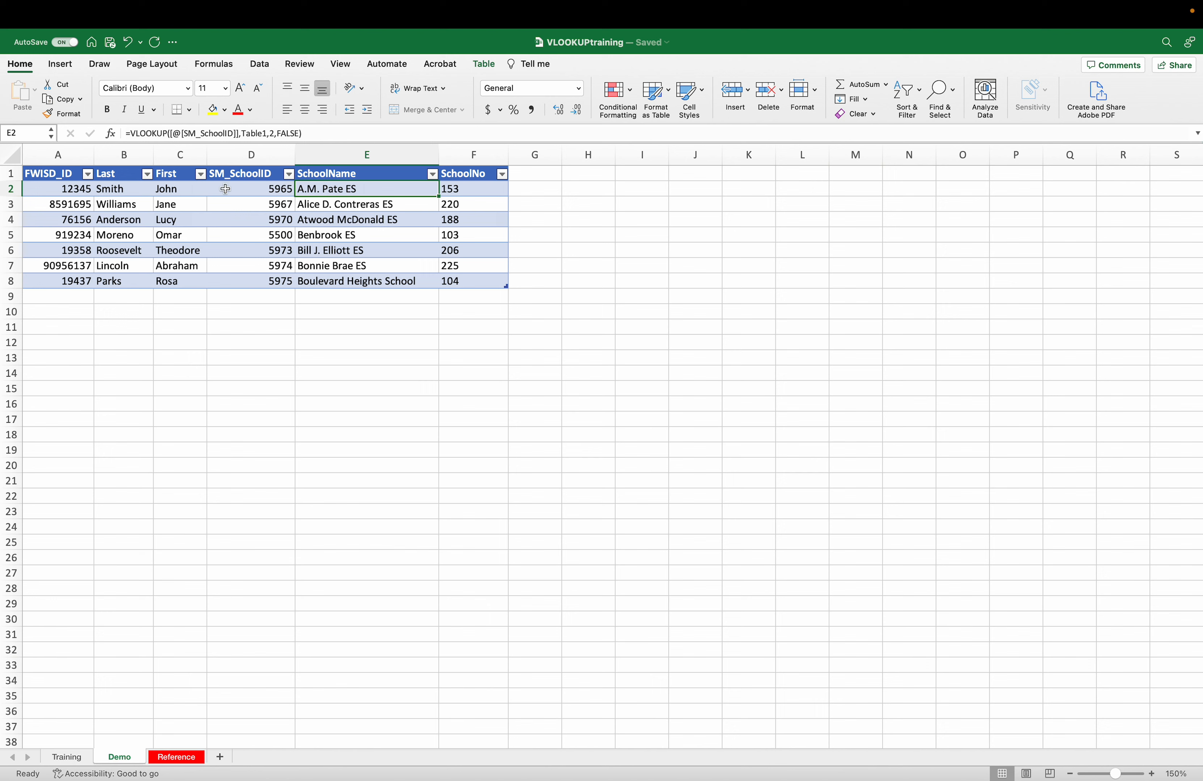
- On the Reference sheet, select Table1's SchoolName and SchoolNo columns to compare them
{"action": "left_click", "coordinate": [168, 758]}
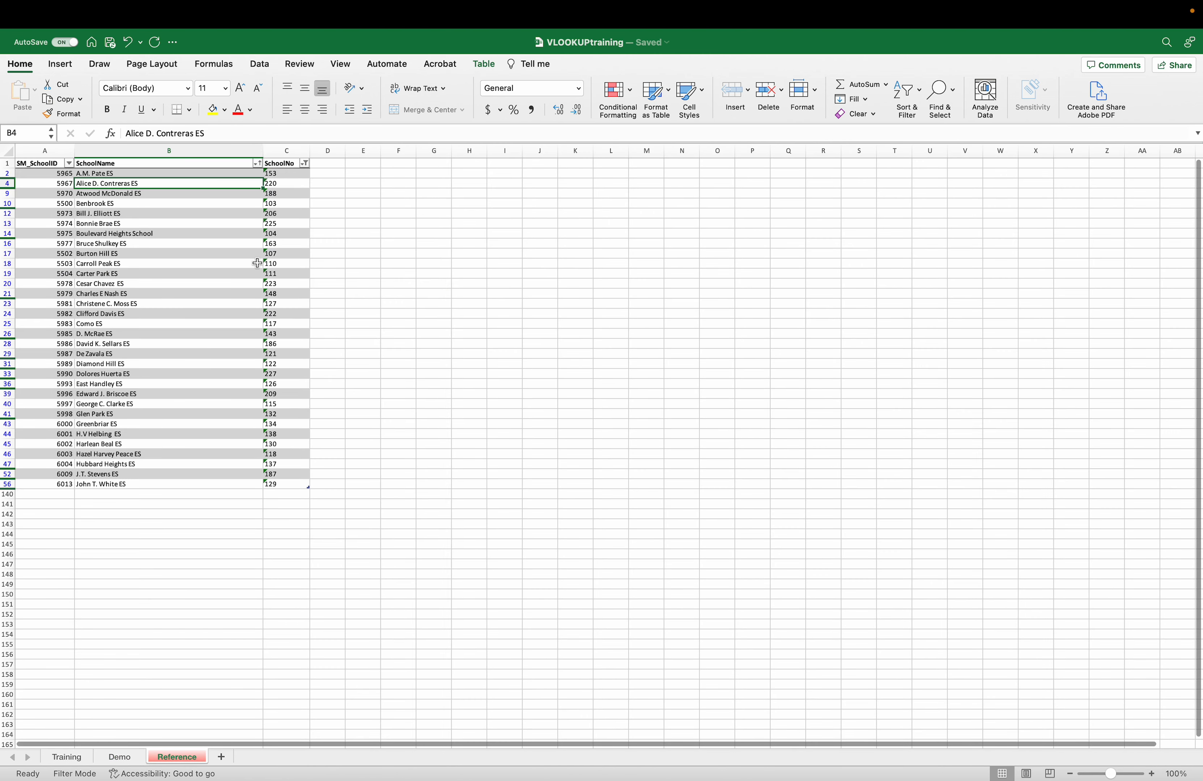
{"action": "left_click", "coordinate": [166, 151]}
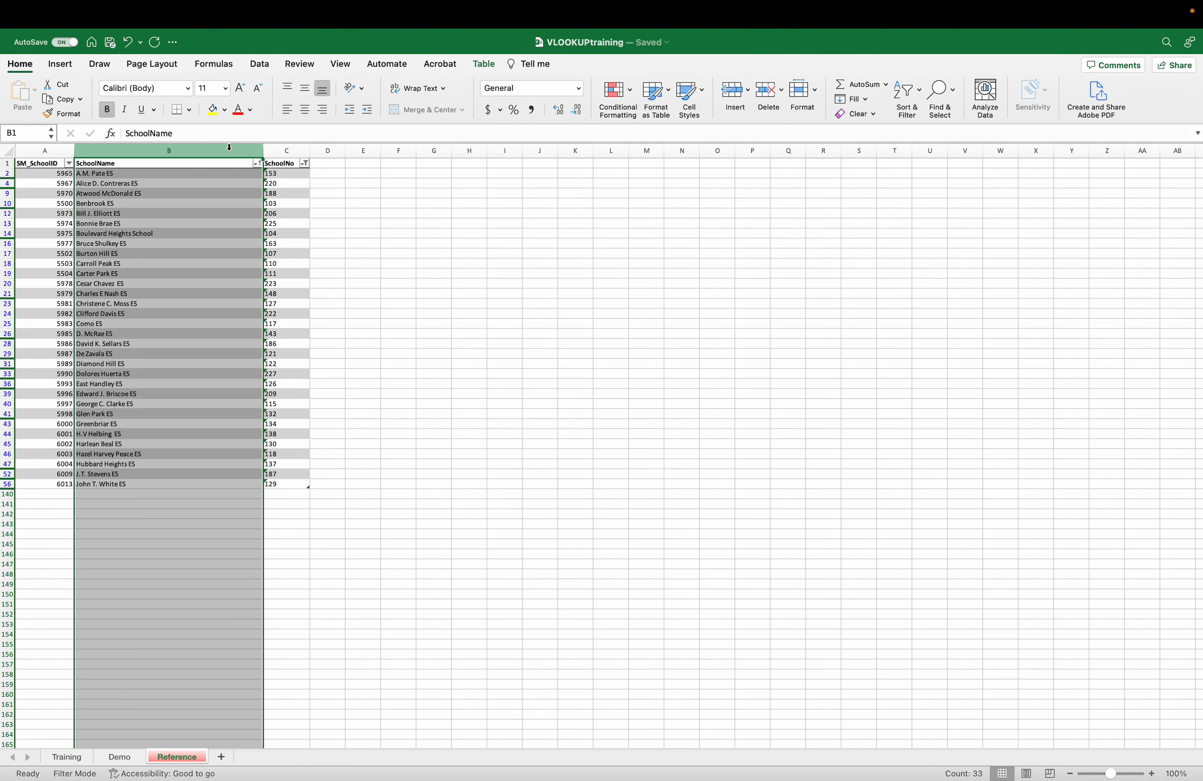
{"action": "left_click", "coordinate": [276, 151]}
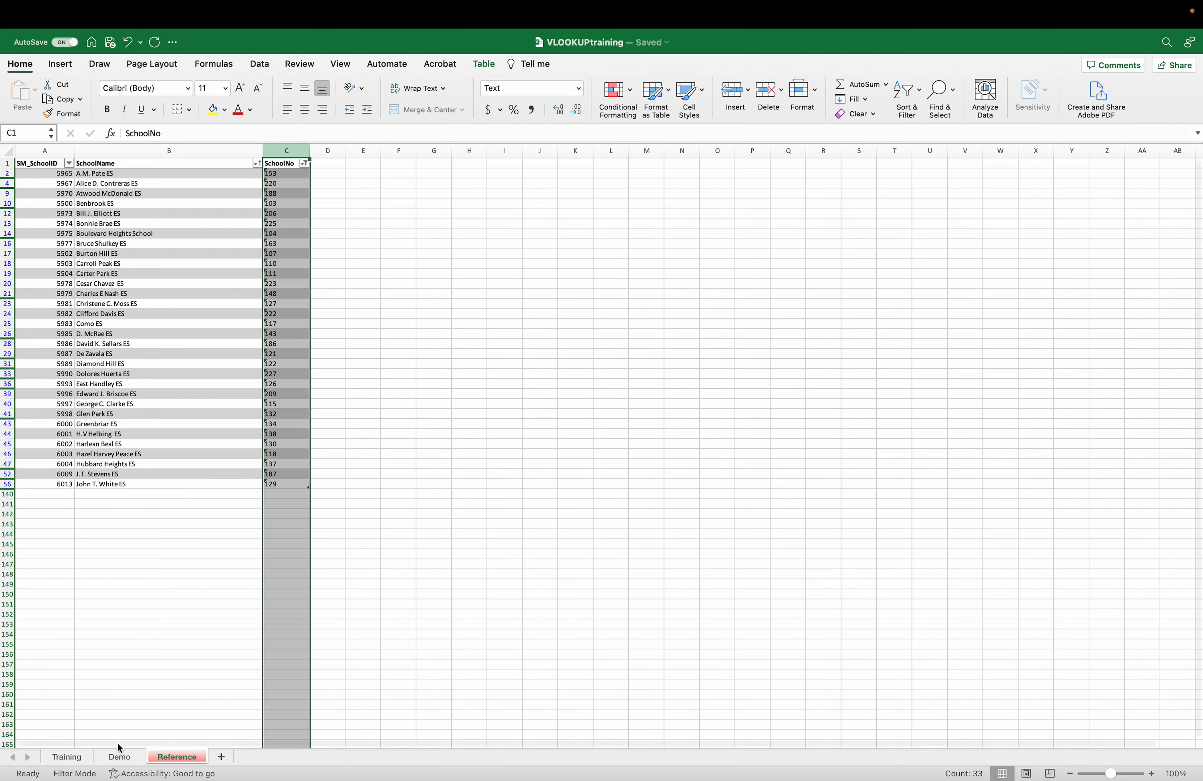
- On the Demo sheet, open F2's SchoolNo formula using column 3 of Table1 for editing
{"action": "left_click", "coordinate": [119, 757]}
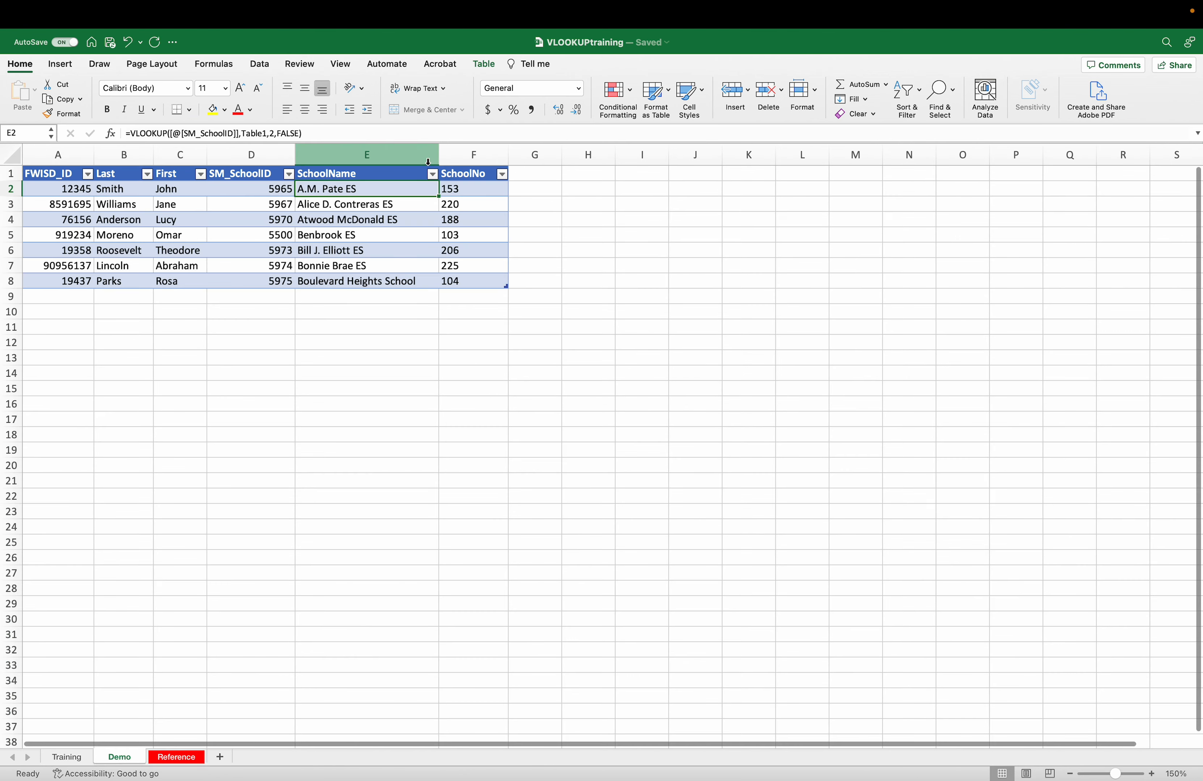
{"action": "left_click", "coordinate": [461, 188]}
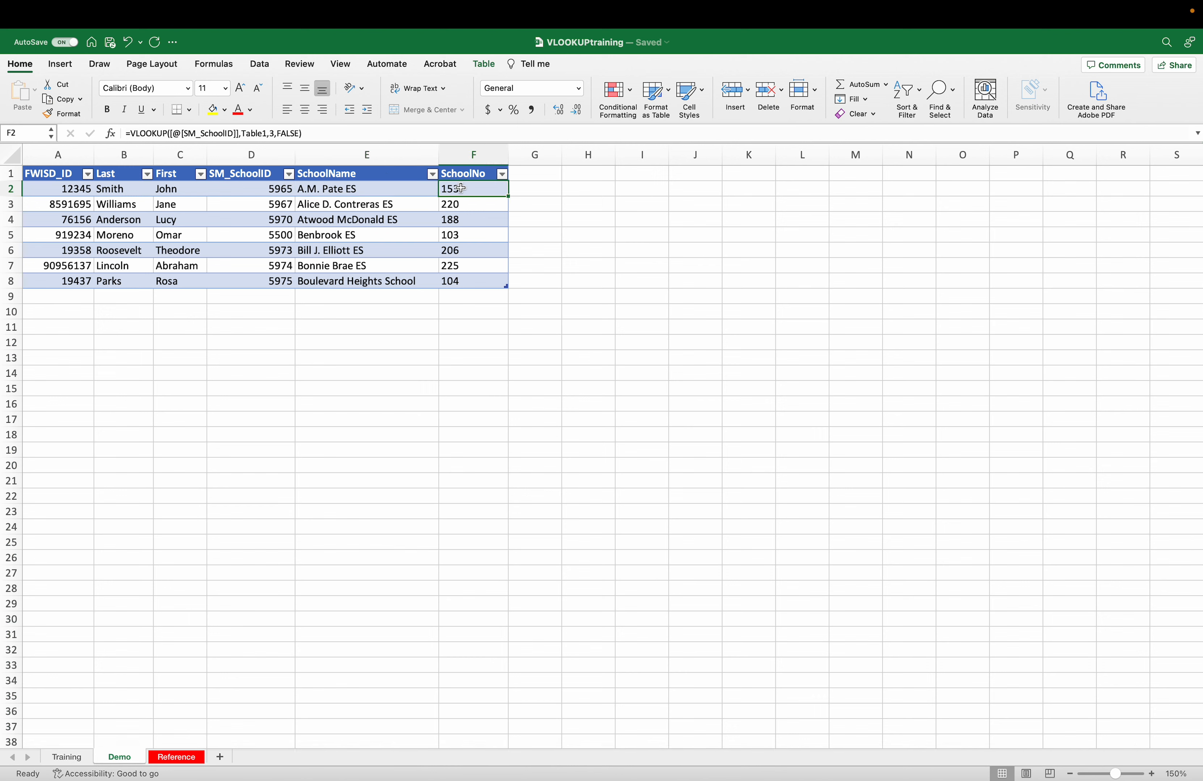
{"action": "left_click", "coordinate": [273, 134]}
{"action": "type", "text": "3"}
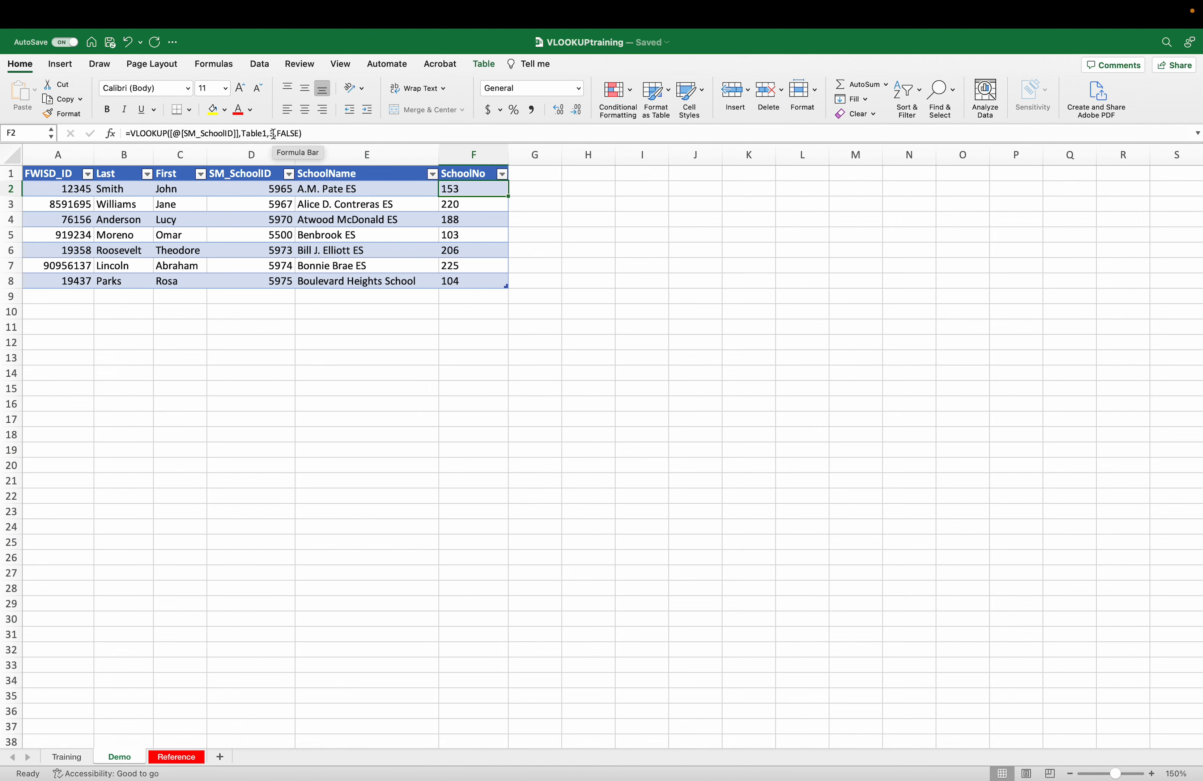
{"action": "left_click", "coordinate": [339, 134]}
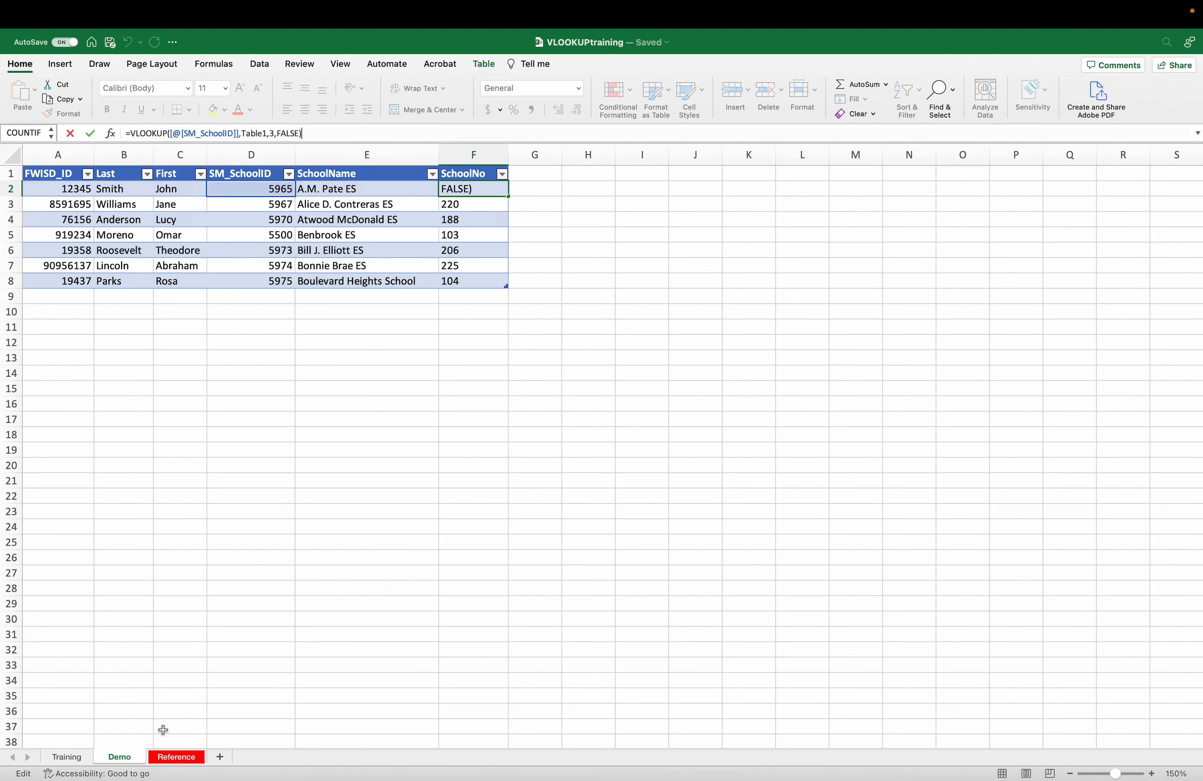
- Check school 5975's row on the Reference sheet, compare with Demo, then open the Training sheet
{"action": "left_click", "coordinate": [176, 757]}
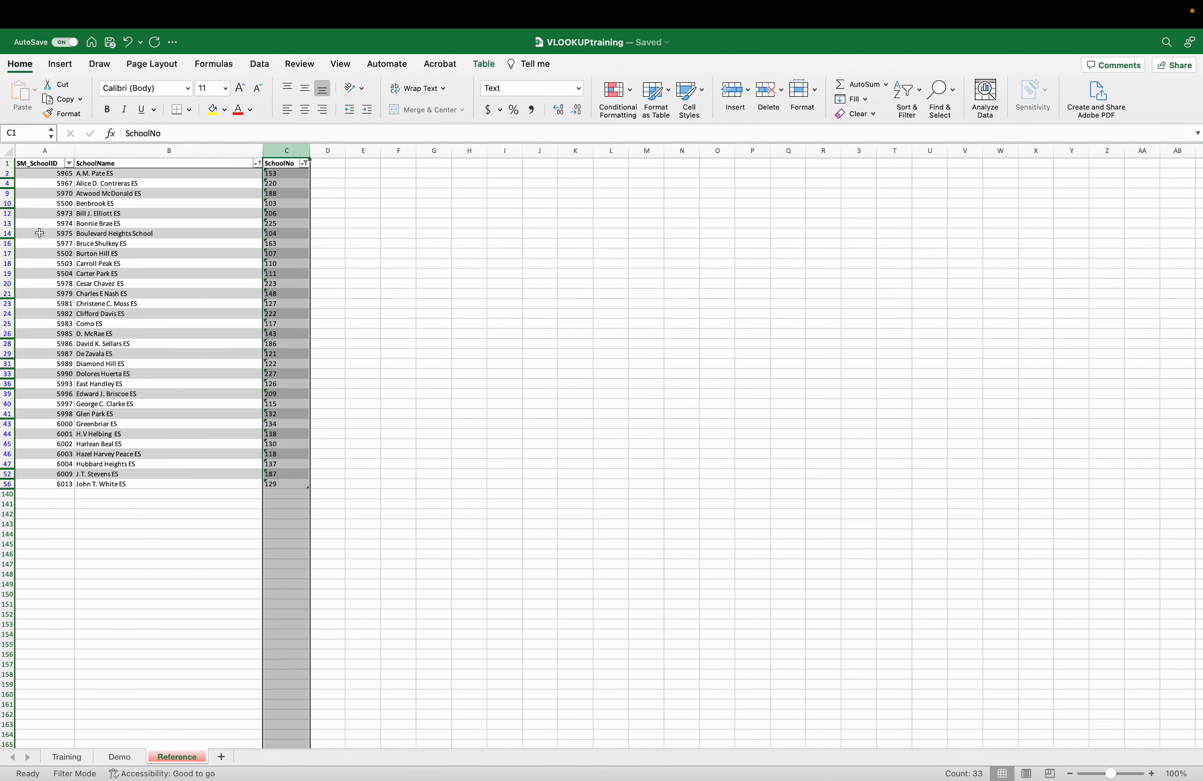
{"action": "left_click", "coordinate": [40, 233]}
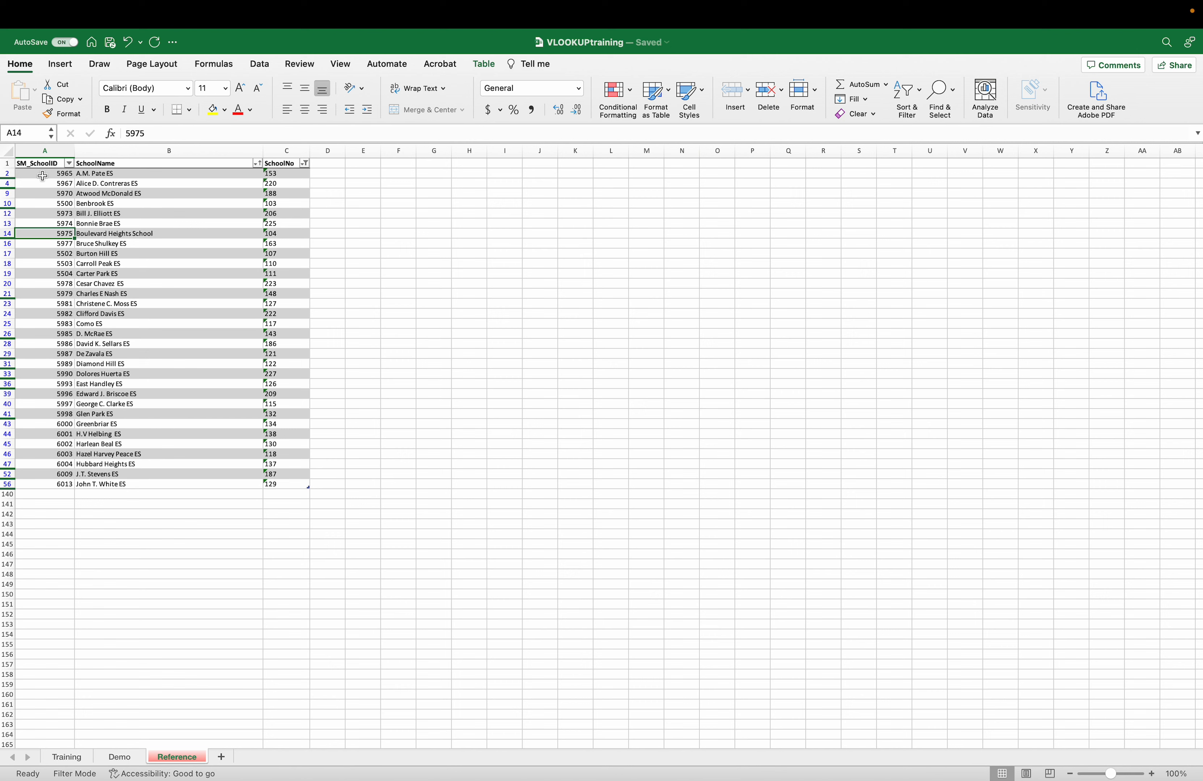
{"action": "left_click", "coordinate": [117, 757]}
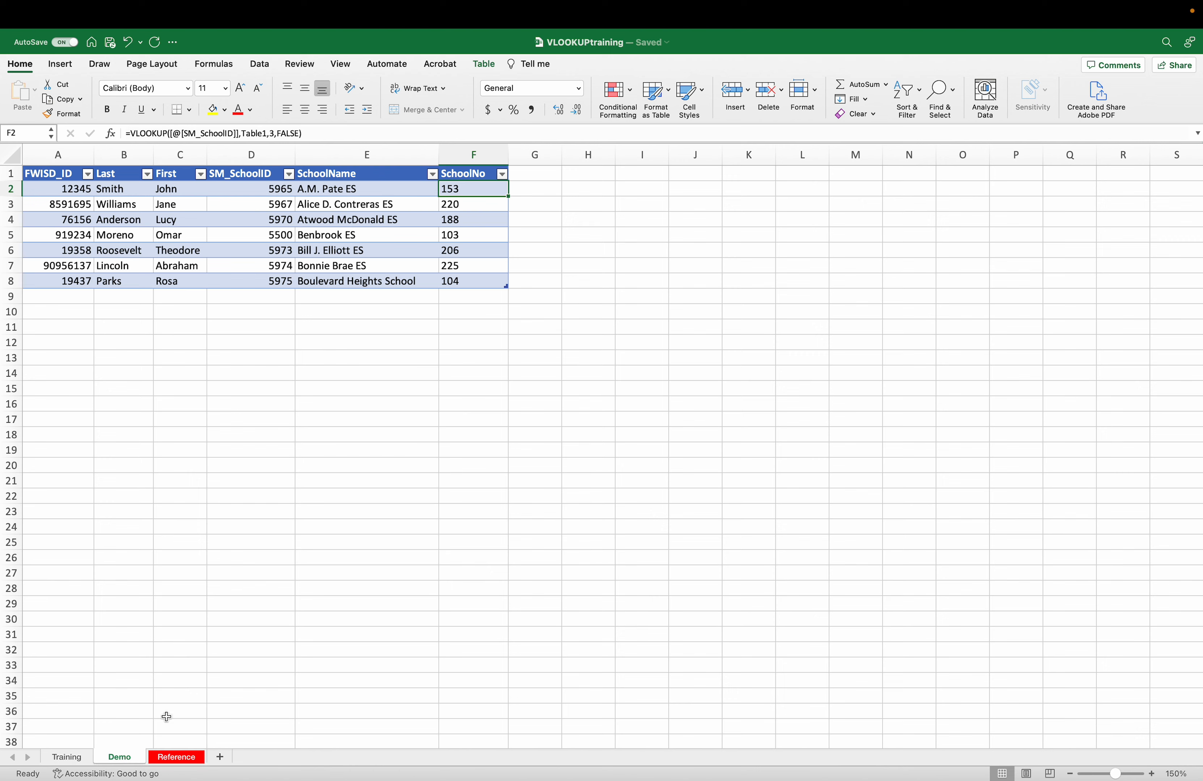
{"action": "left_click", "coordinate": [171, 757]}
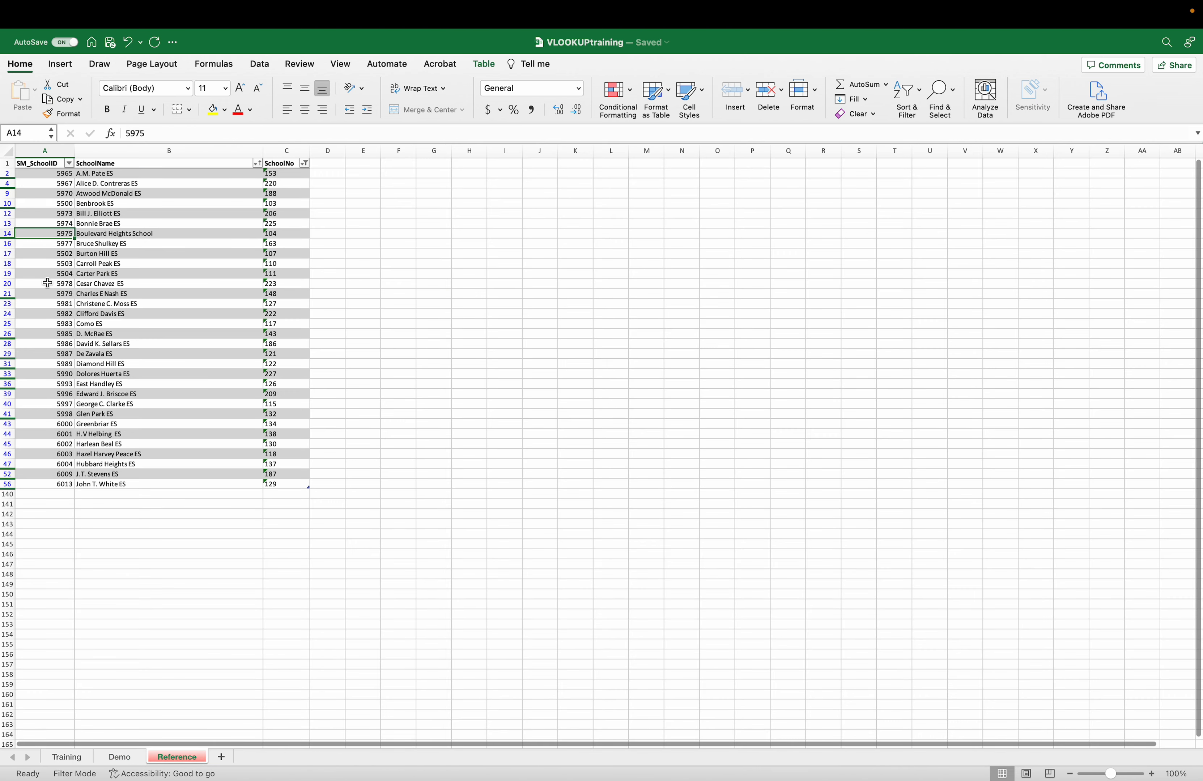
{"action": "left_click", "coordinate": [121, 761]}
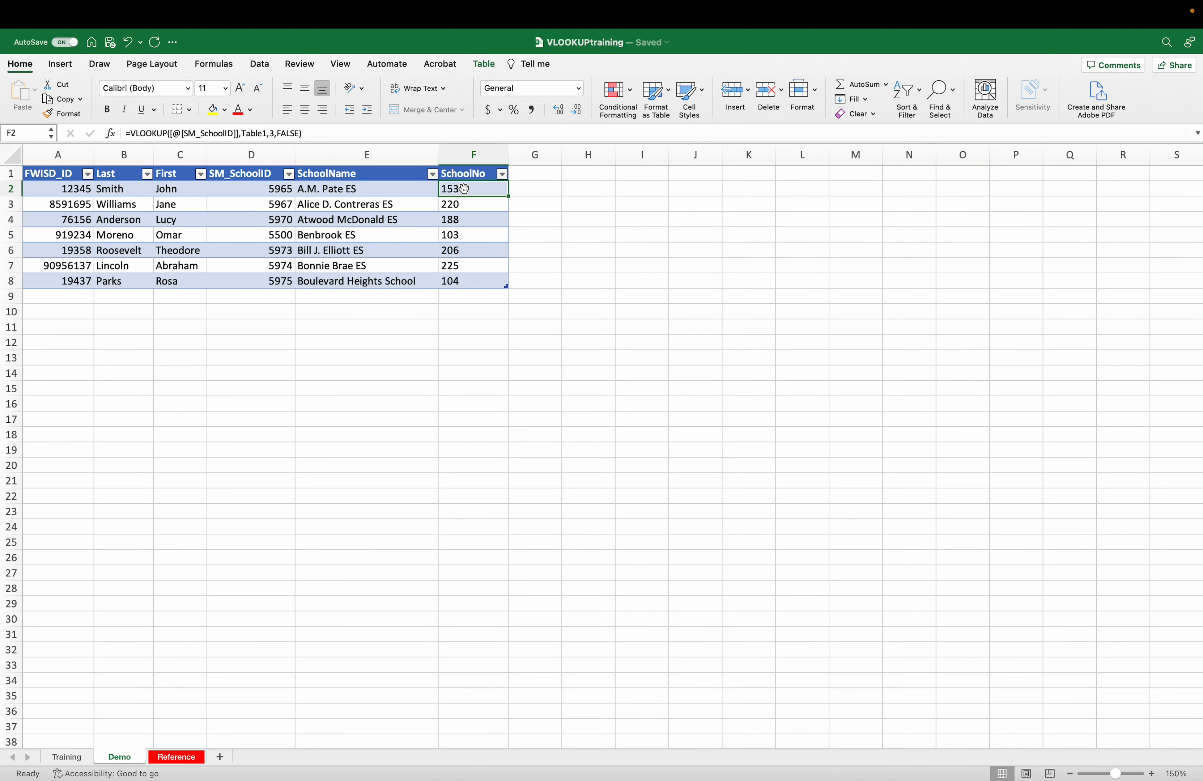
{"action": "left_click", "coordinate": [70, 759]}
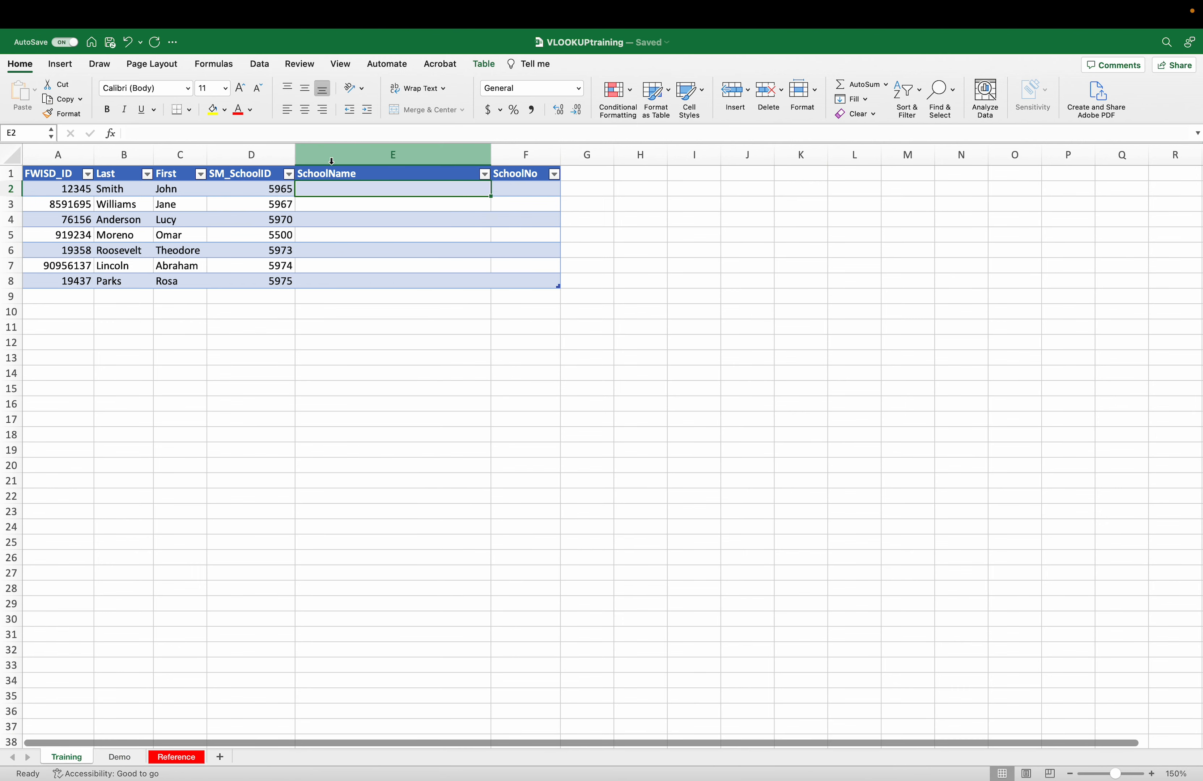
- Start a VLOOKUP in E2 with the row's SM_SchoolID as the lookup value
{"action": "left_click", "coordinate": [330, 139]}
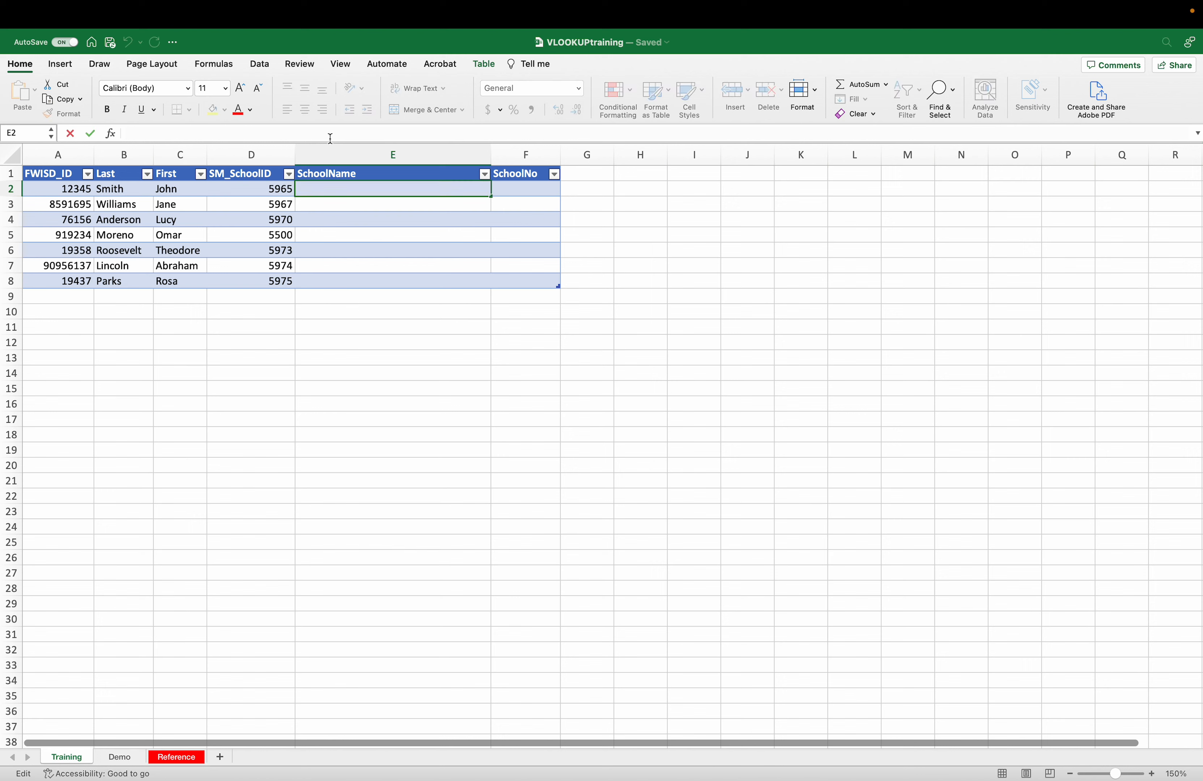
{"action": "type", "text": "="}
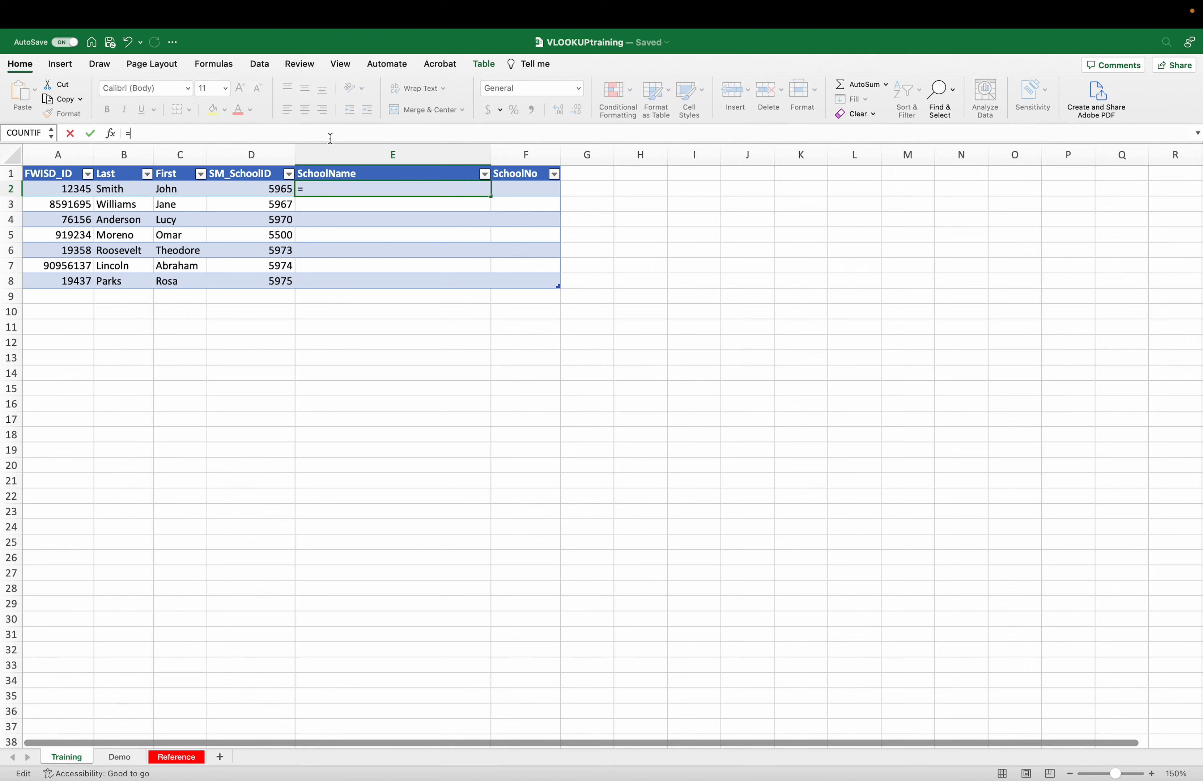
{"action": "type", "text": "VLOOKUP"}
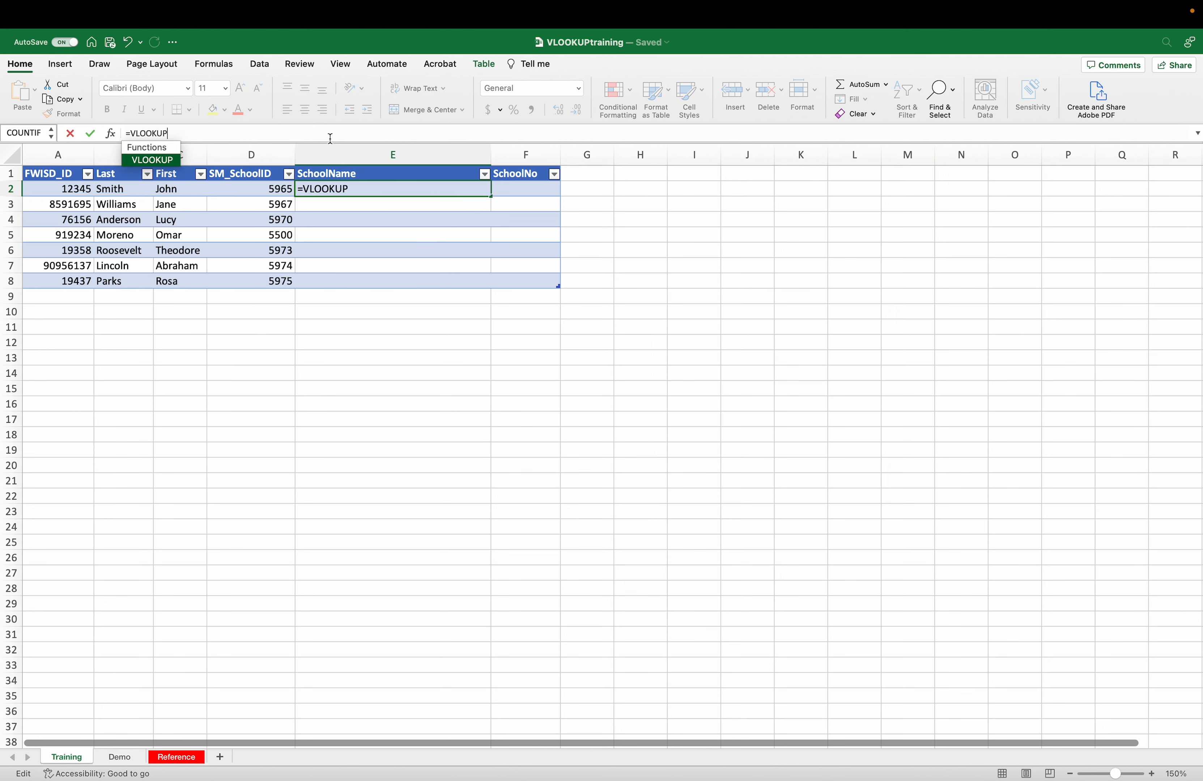
{"action": "type", "text": "("}
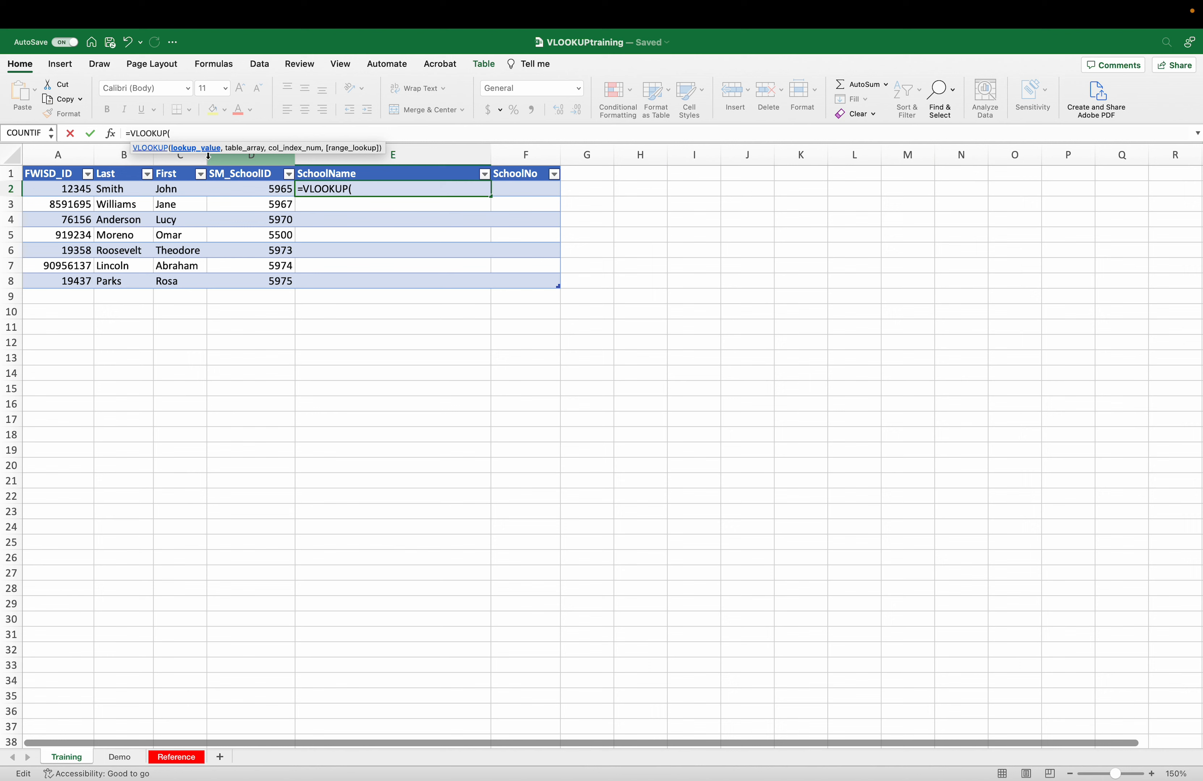
{"action": "left_click", "coordinate": [242, 188]}
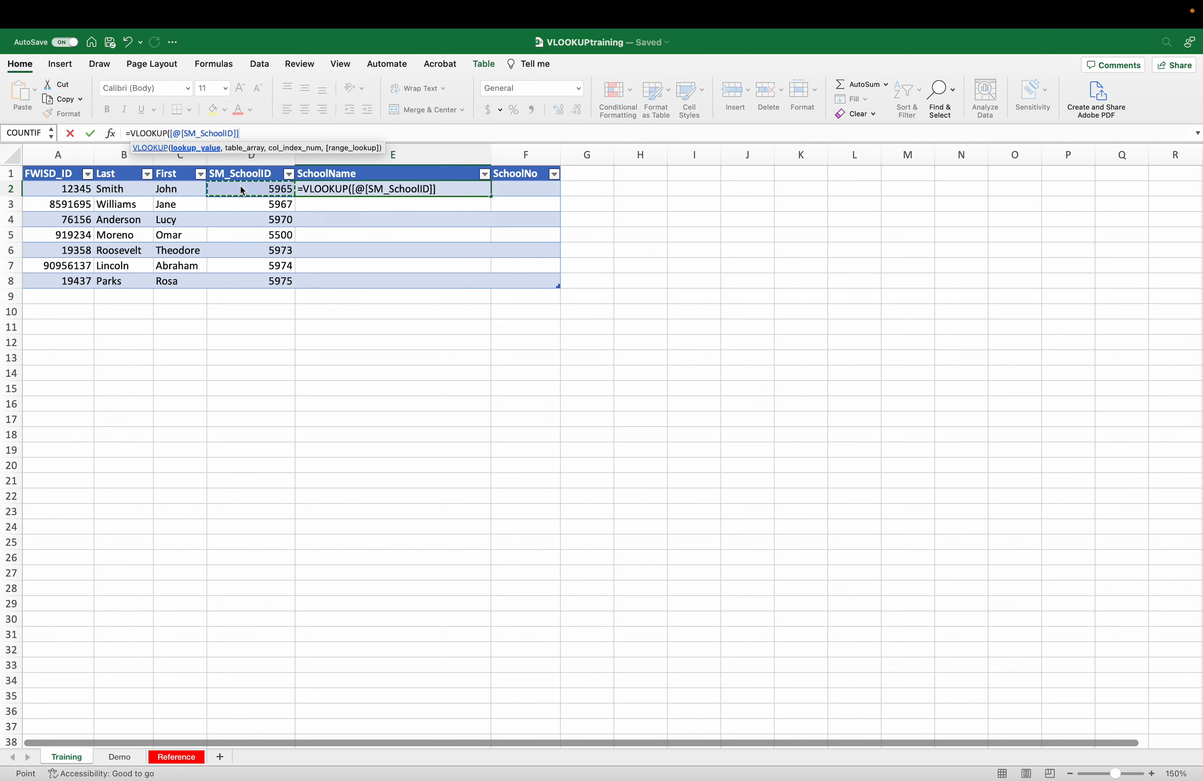
{"action": "type", "text": ","}
- Complete it with Table1 from the Reference sheet, column 2 and FALSE exact match
{"action": "left_click", "coordinate": [173, 758]}
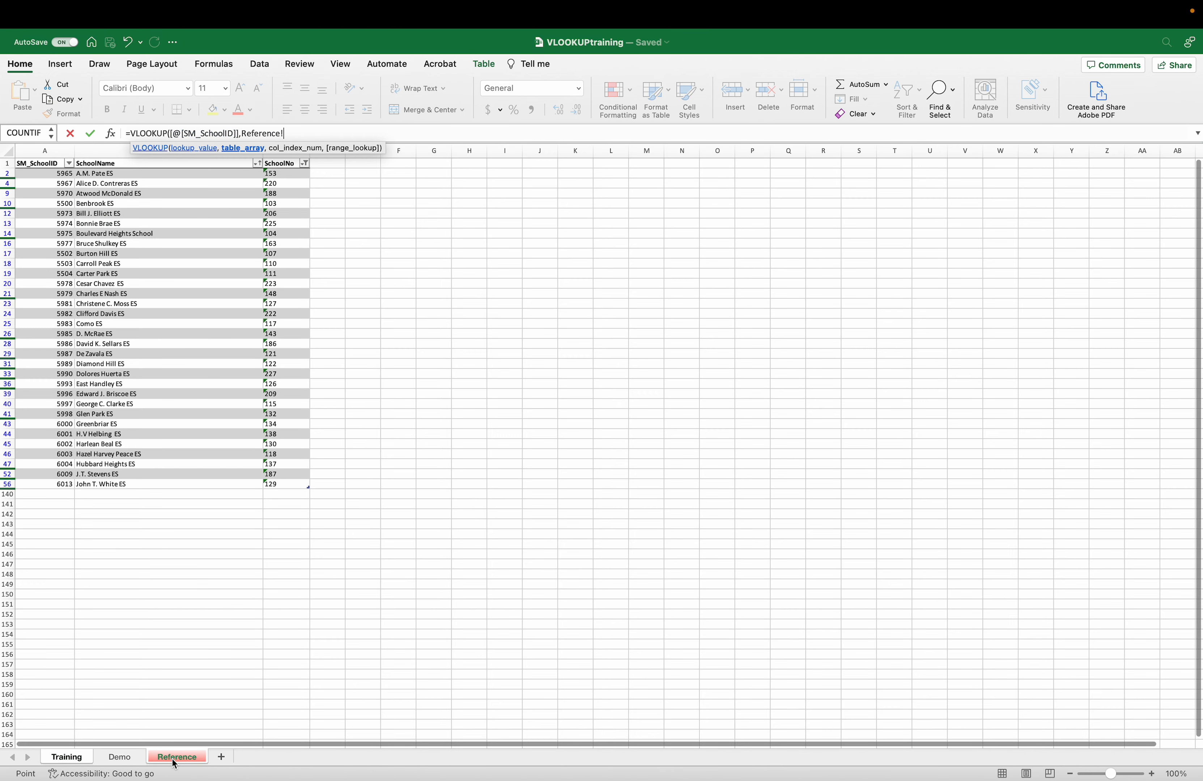
{"action": "left_click", "coordinate": [17, 161]}
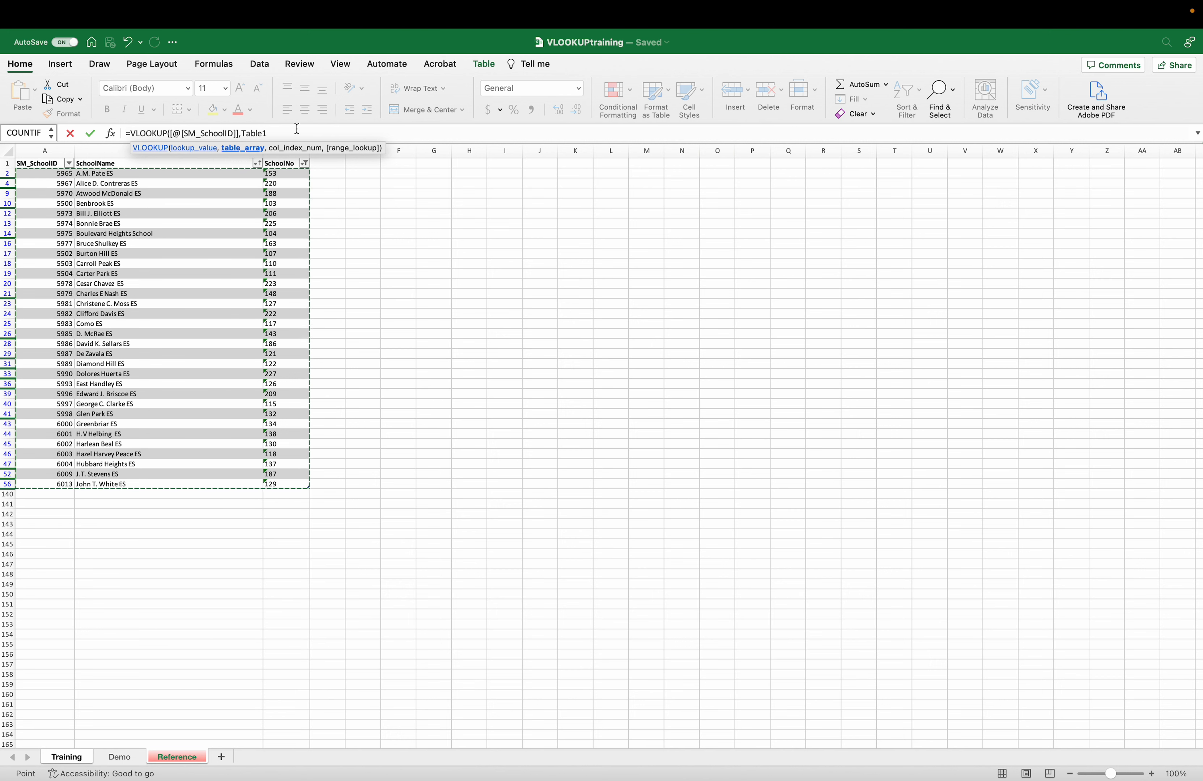
{"action": "type", "text": ","}
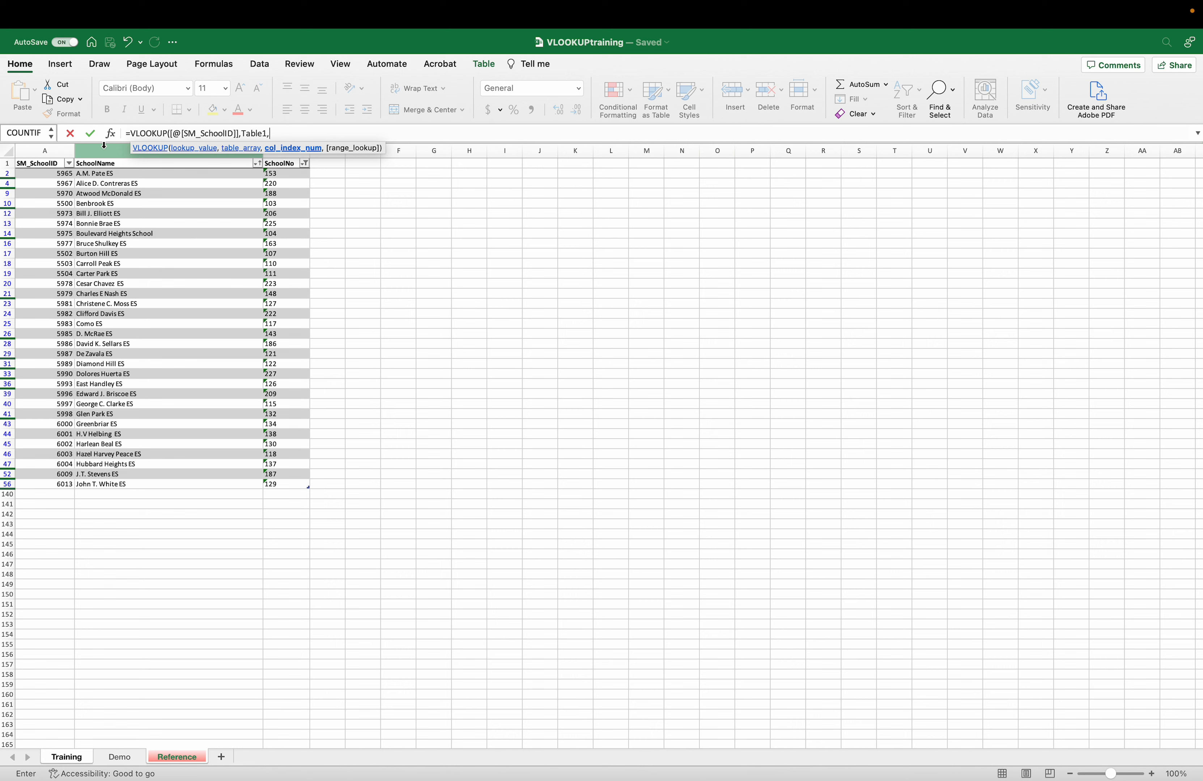
{"action": "type", "text": "2,"}
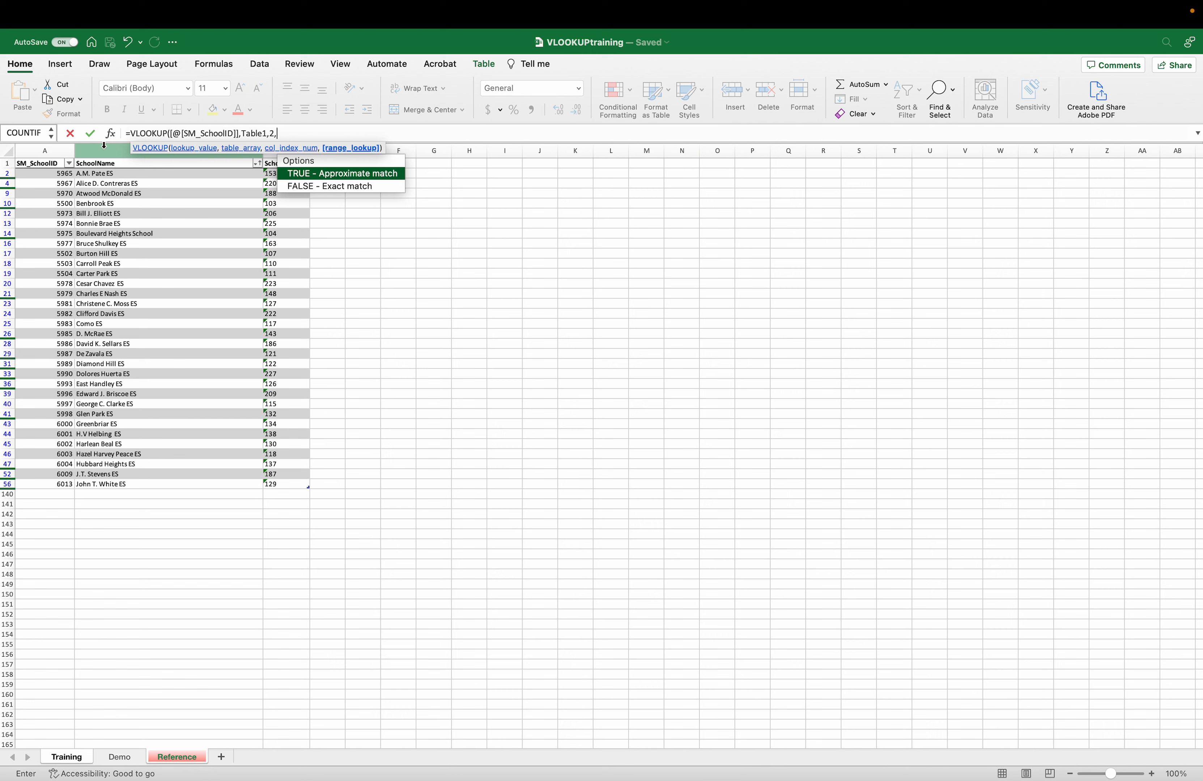
{"action": "double_click", "coordinate": [368, 188]}
{"action": "type", "text": ")"}
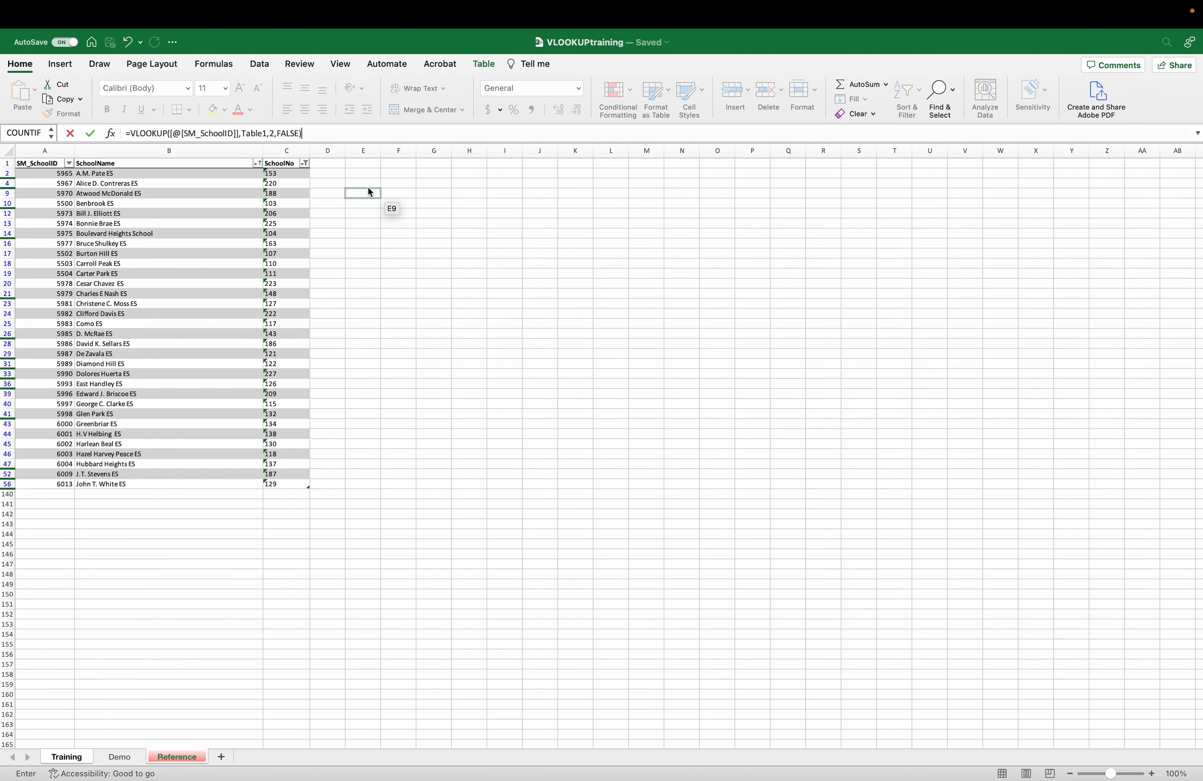
{"action": "key", "text": "Return"}
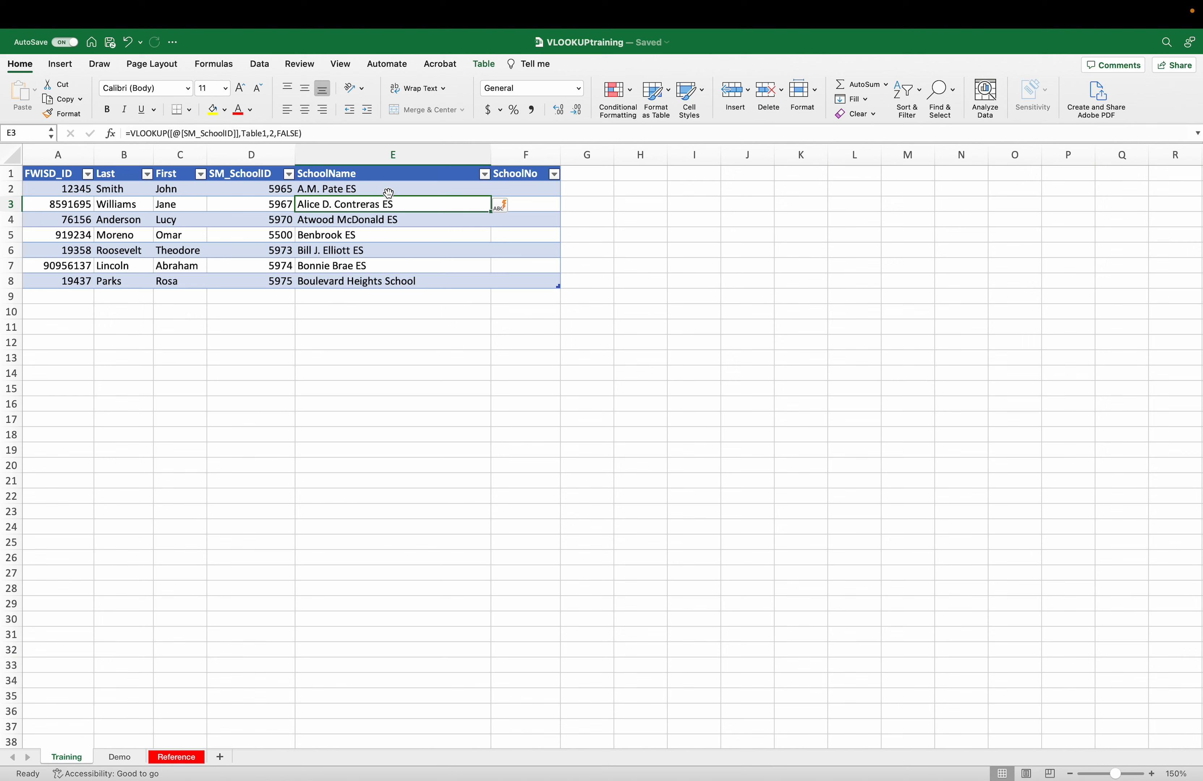
- Check the SchoolName lookup formula and move to the first SchoolNo cell, F2
{"action": "left_click", "coordinate": [400, 189]}
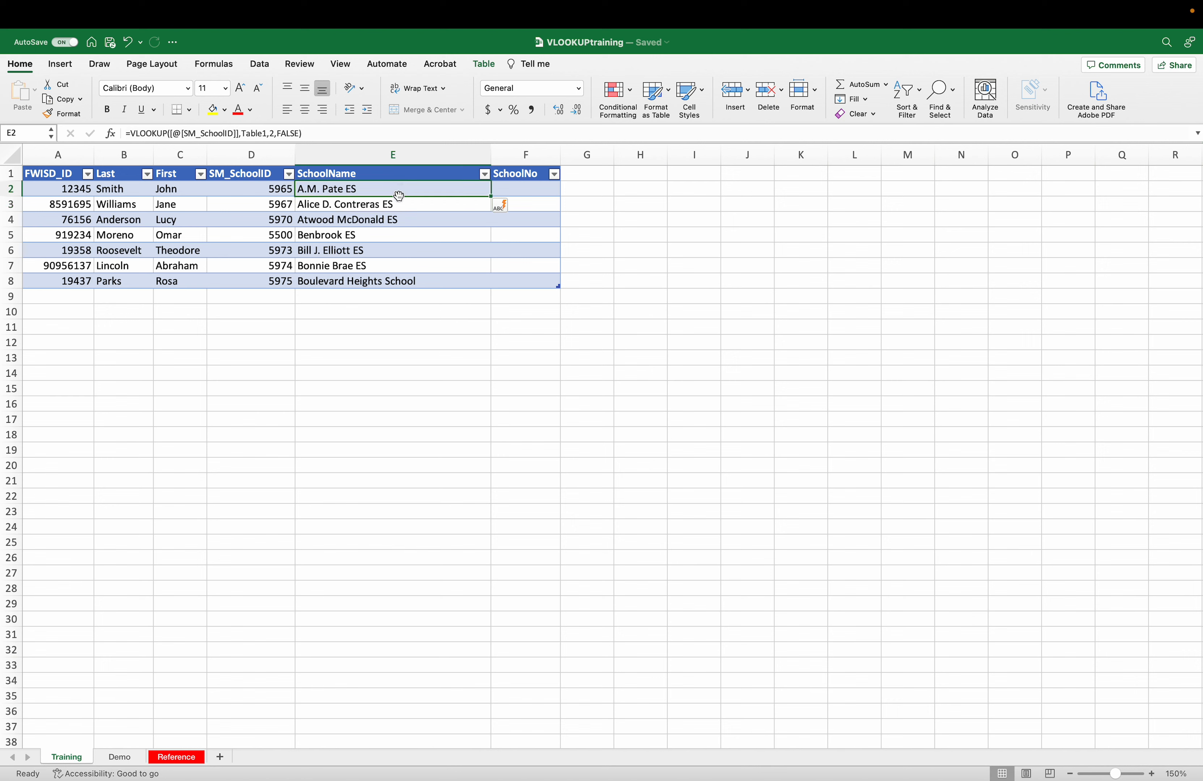
{"action": "left_click", "coordinate": [392, 287]}
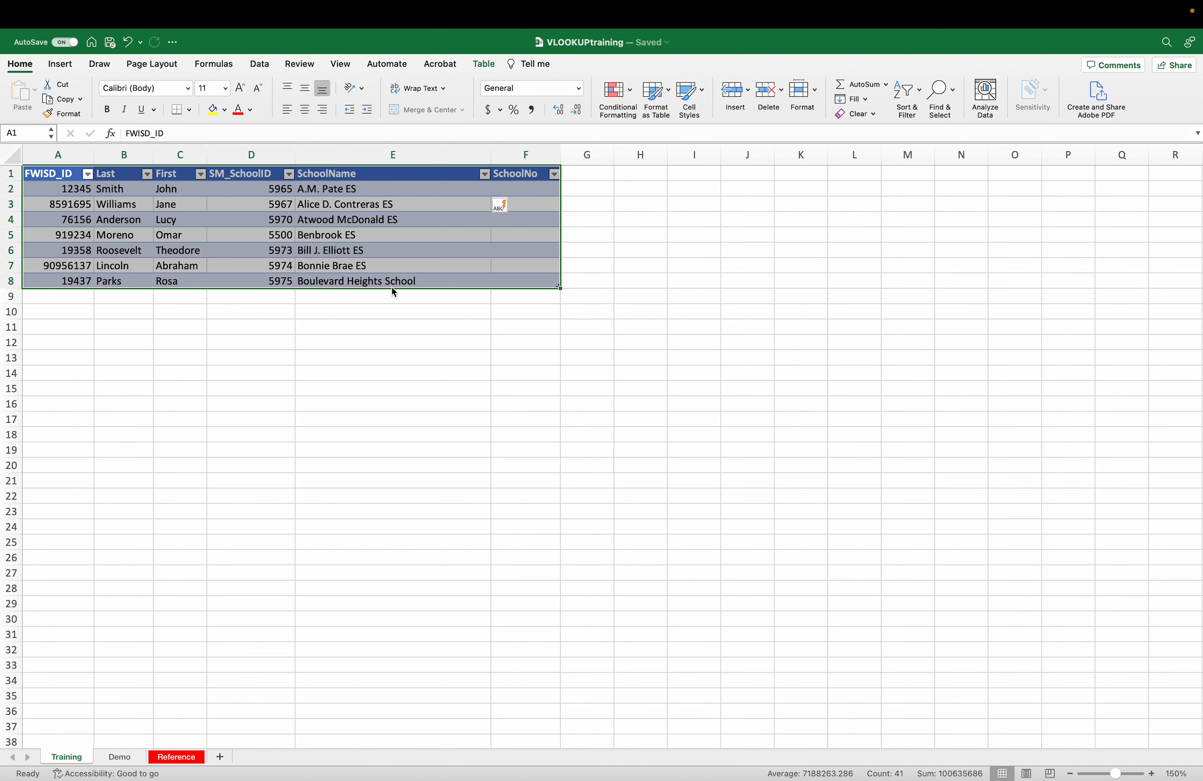
{"action": "left_click", "coordinate": [400, 284]}
{"action": "key", "text": "shift+Return"}
{"action": "key", "text": "shift+Return"}
{"action": "key", "text": "shift+Return"}
{"action": "key", "text": "shift+Return"}
{"action": "key", "text": "shift+Return"}
{"action": "key", "text": "shift+Return"}
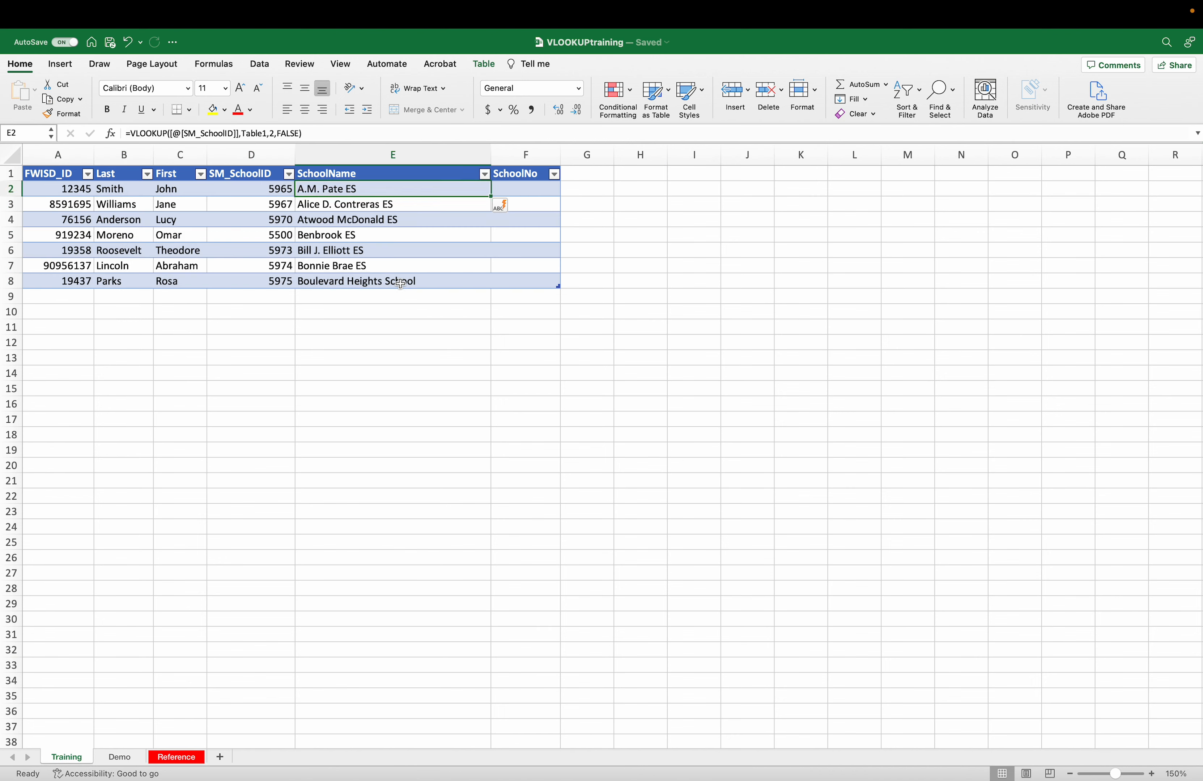
{"action": "key", "text": "Return"}
{"action": "key", "text": "shift+Return"}
{"action": "key", "text": "Tab"}
- Enter =VLOOKUP([@[SM_SchoolID]],Table1,3,FALSE) in F2 to fill the SchoolNo column
{"action": "left_click", "coordinate": [417, 131]}
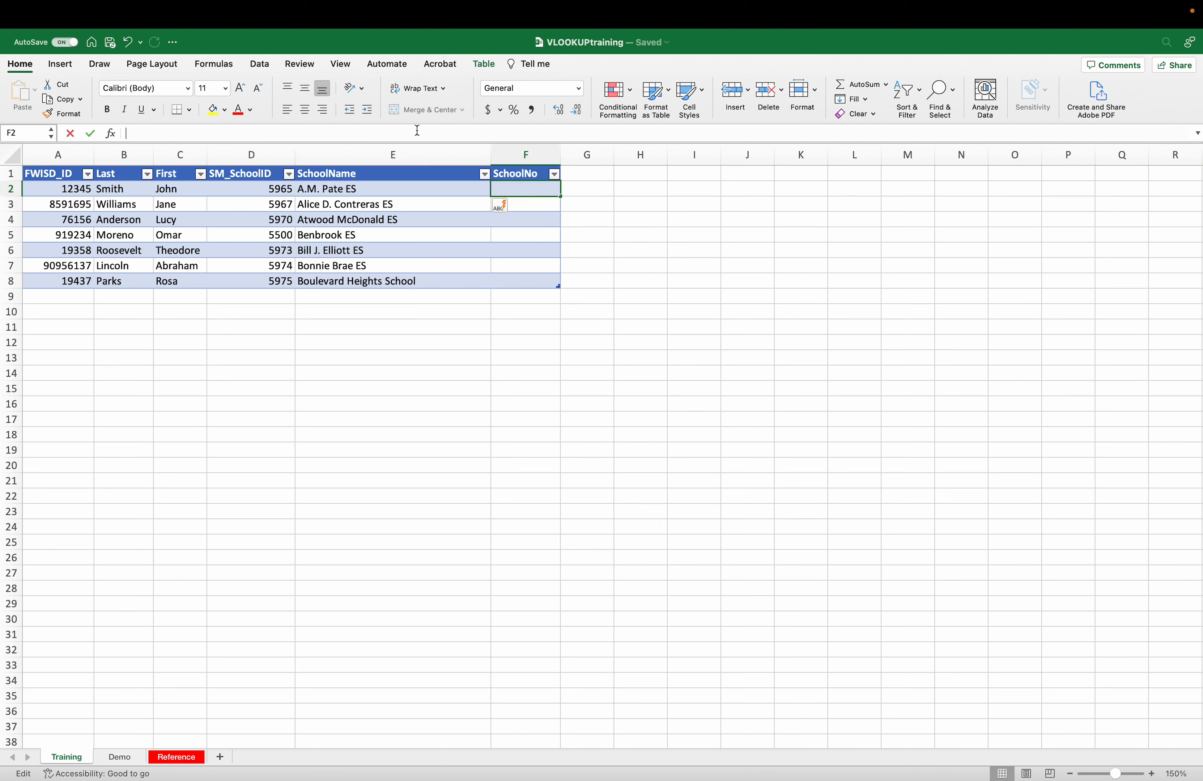
{"action": "type", "text": "=VLOOKUP"}
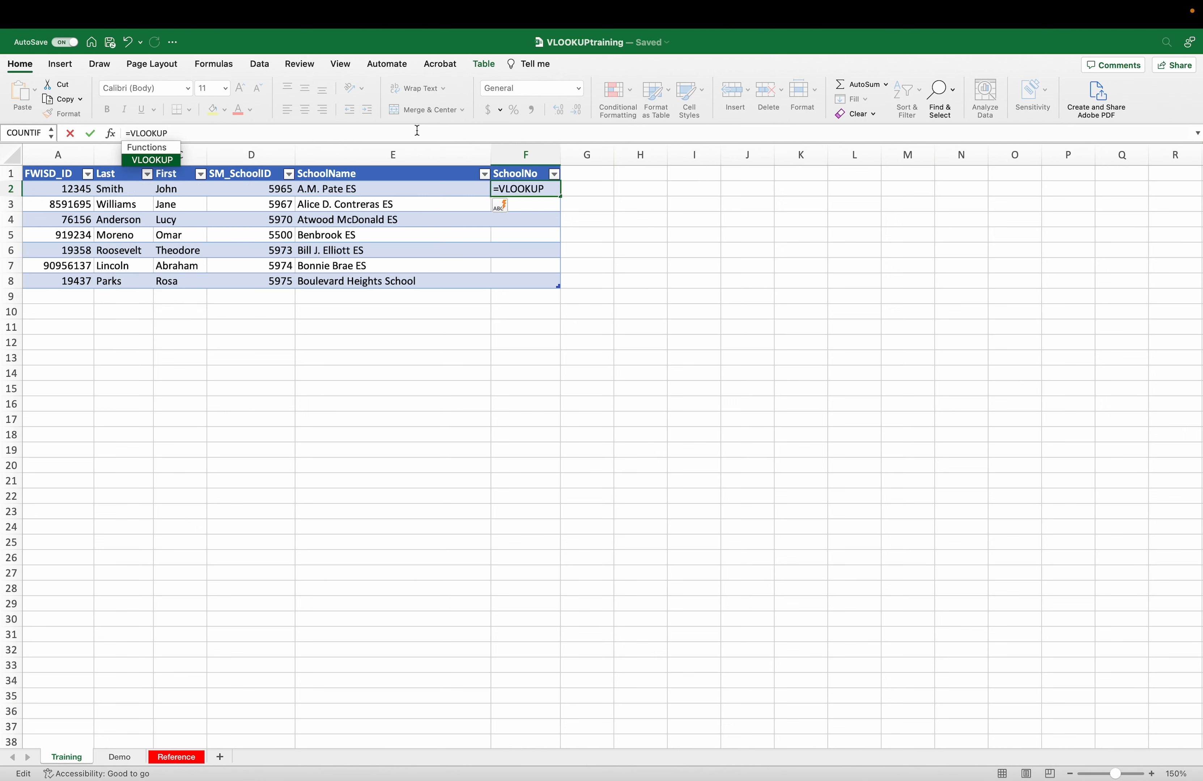
{"action": "type", "text": "("}
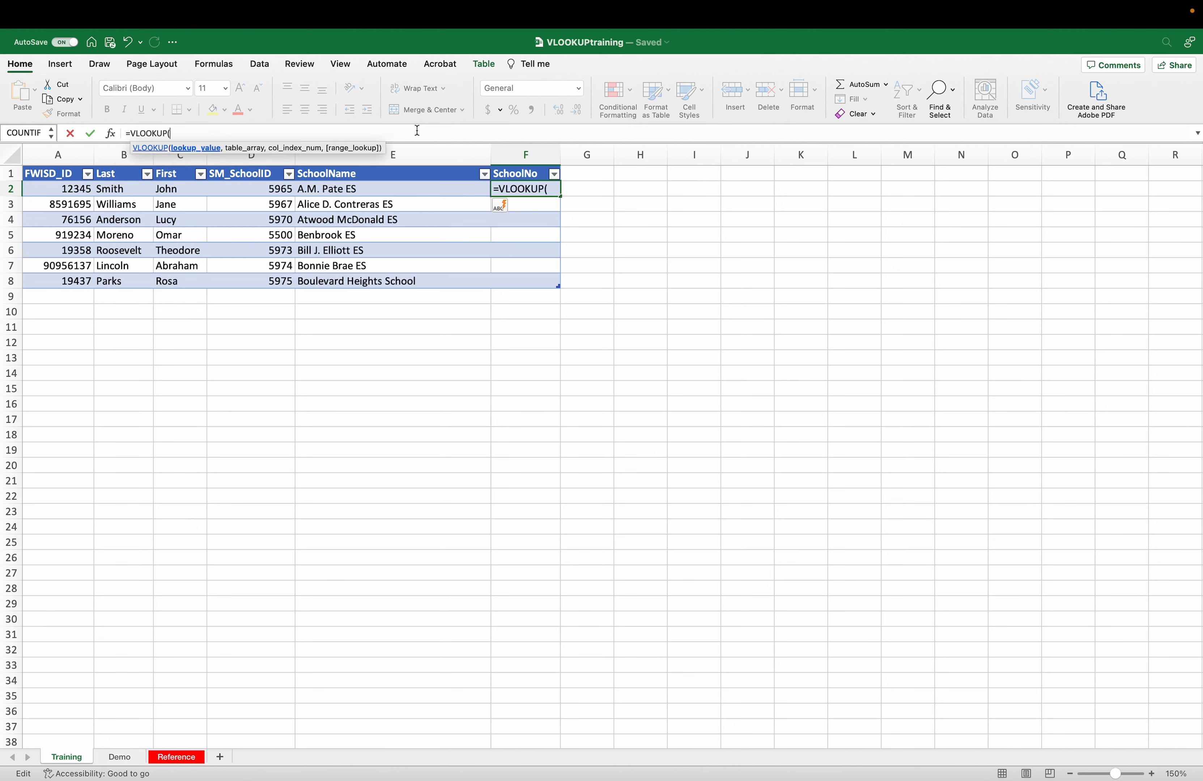
{"action": "left_click", "coordinate": [247, 187]}
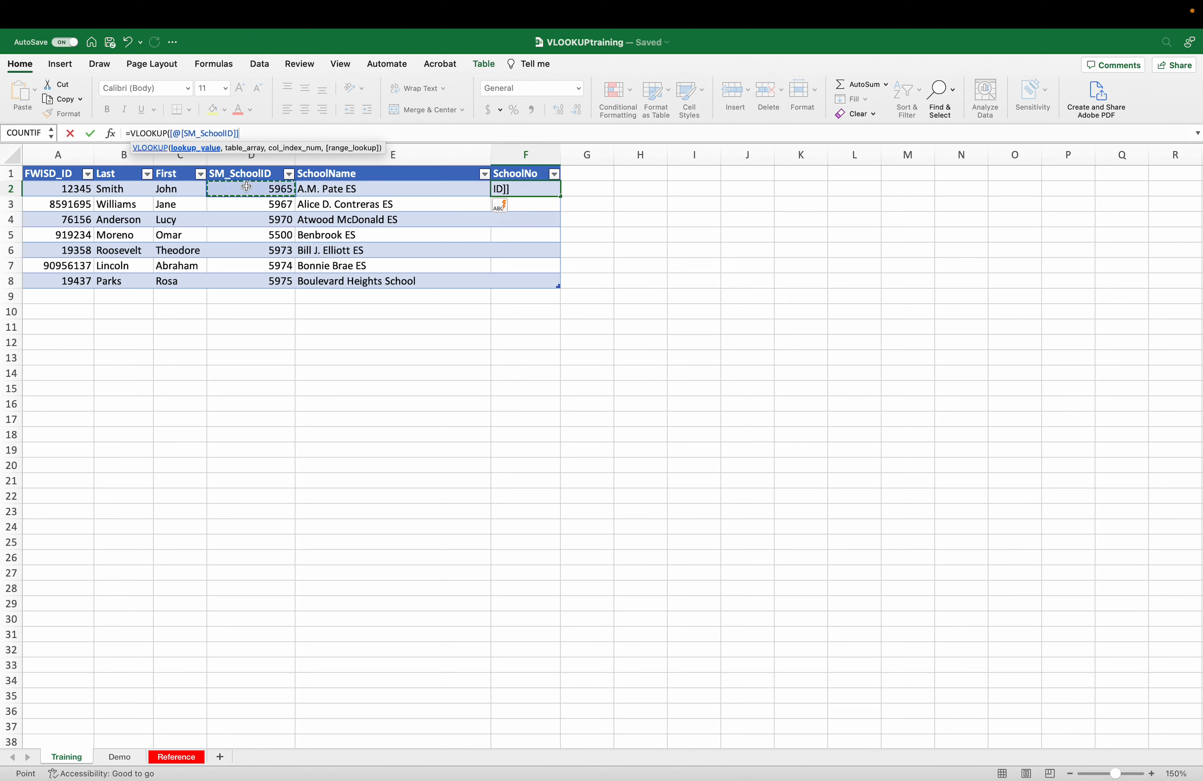
{"action": "type", "text": ","}
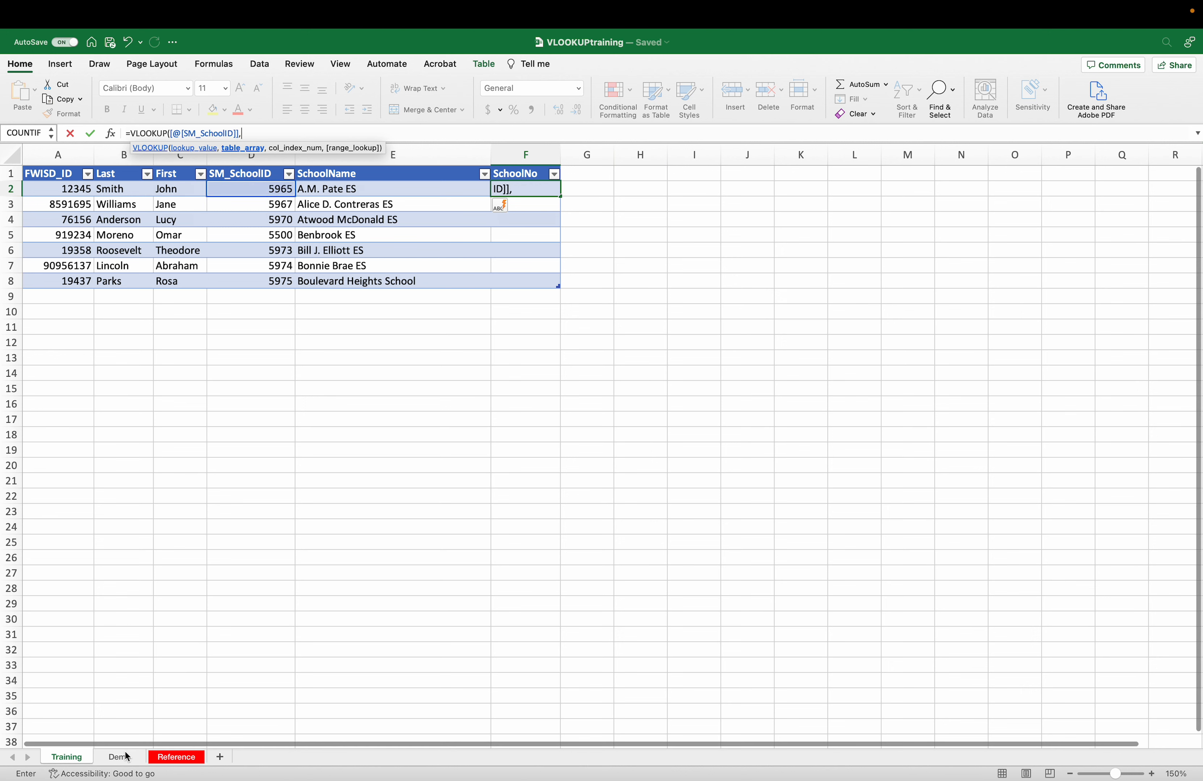
{"action": "left_click", "coordinate": [176, 757]}
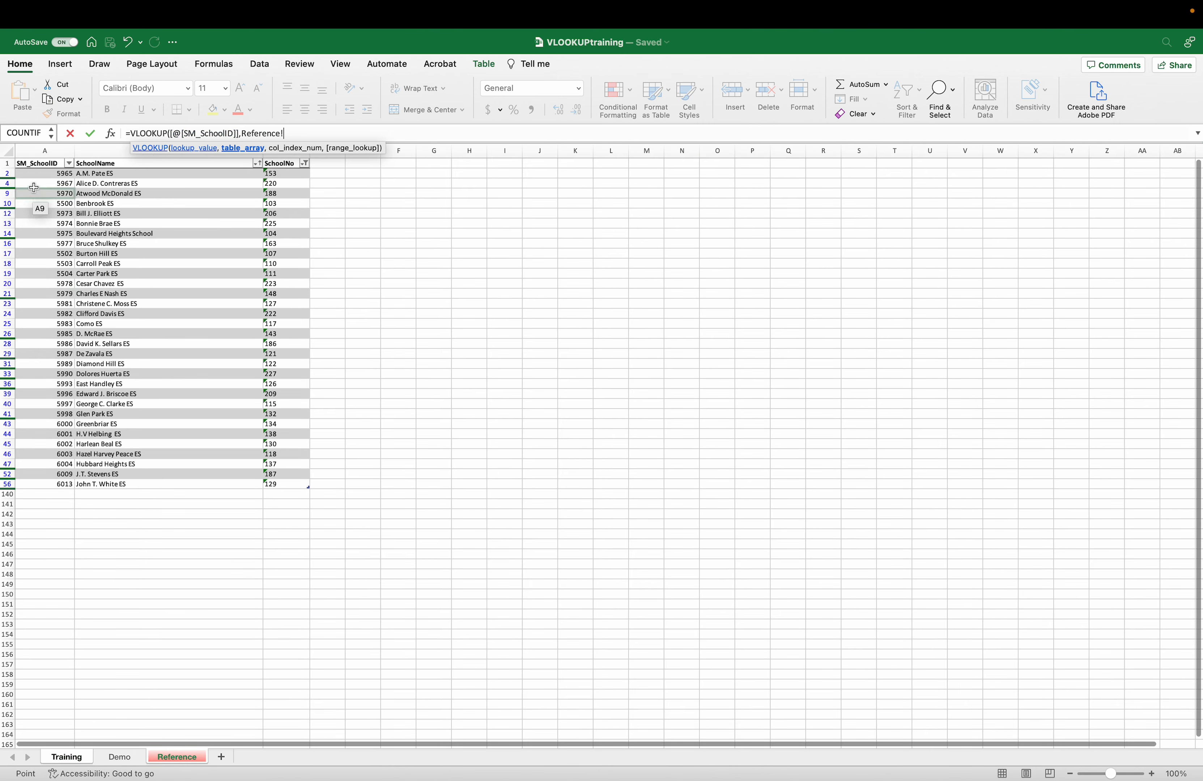
{"action": "left_click", "coordinate": [18, 161]}
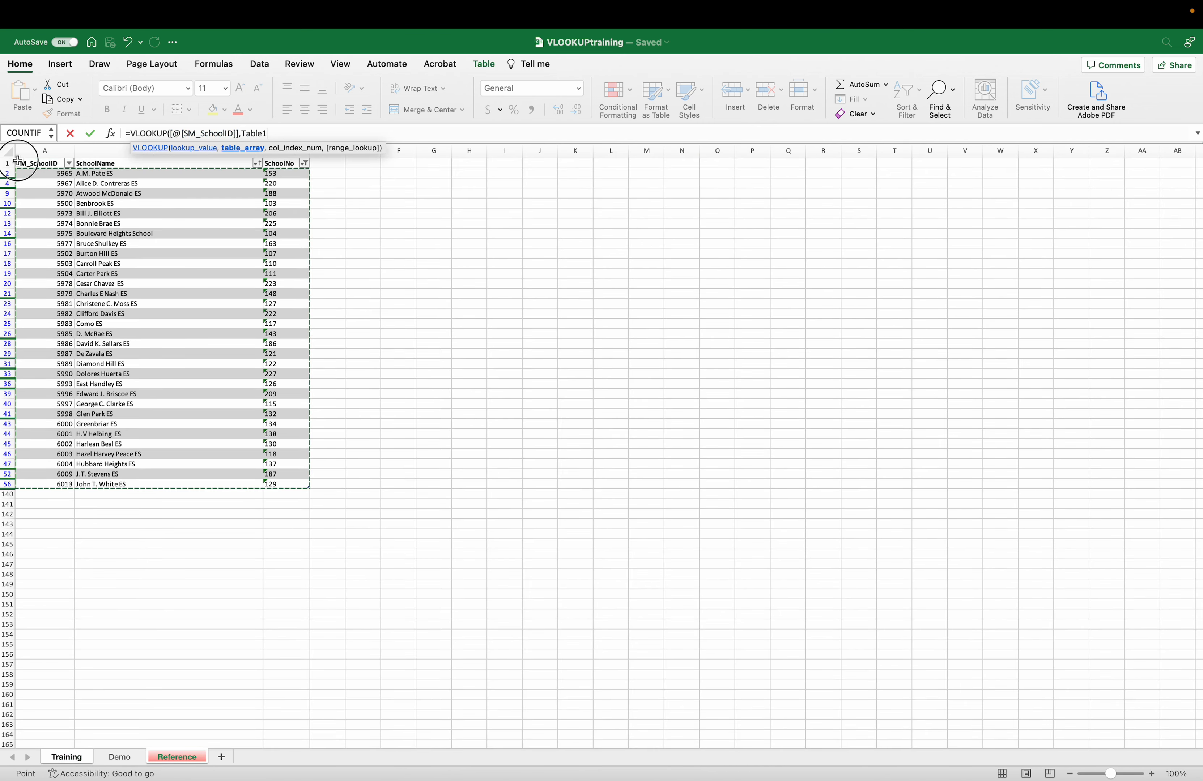
{"action": "type", "text": ","}
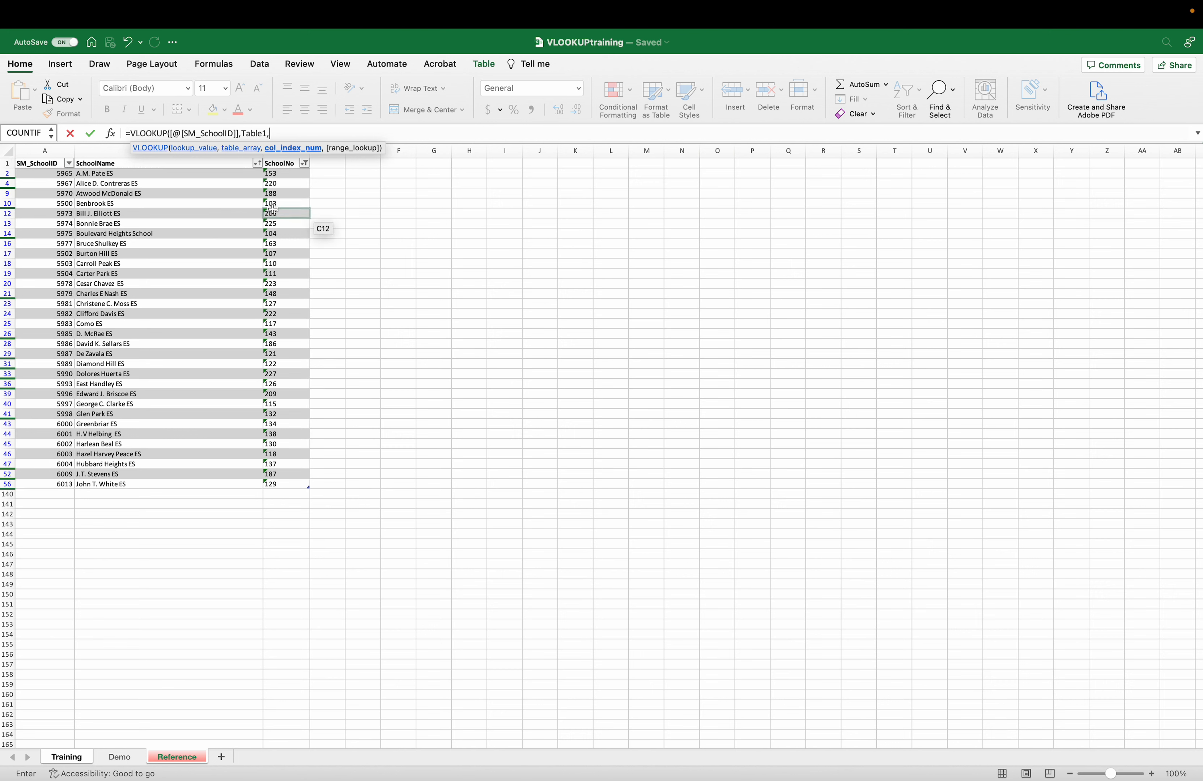
{"action": "type", "text": "3,"}
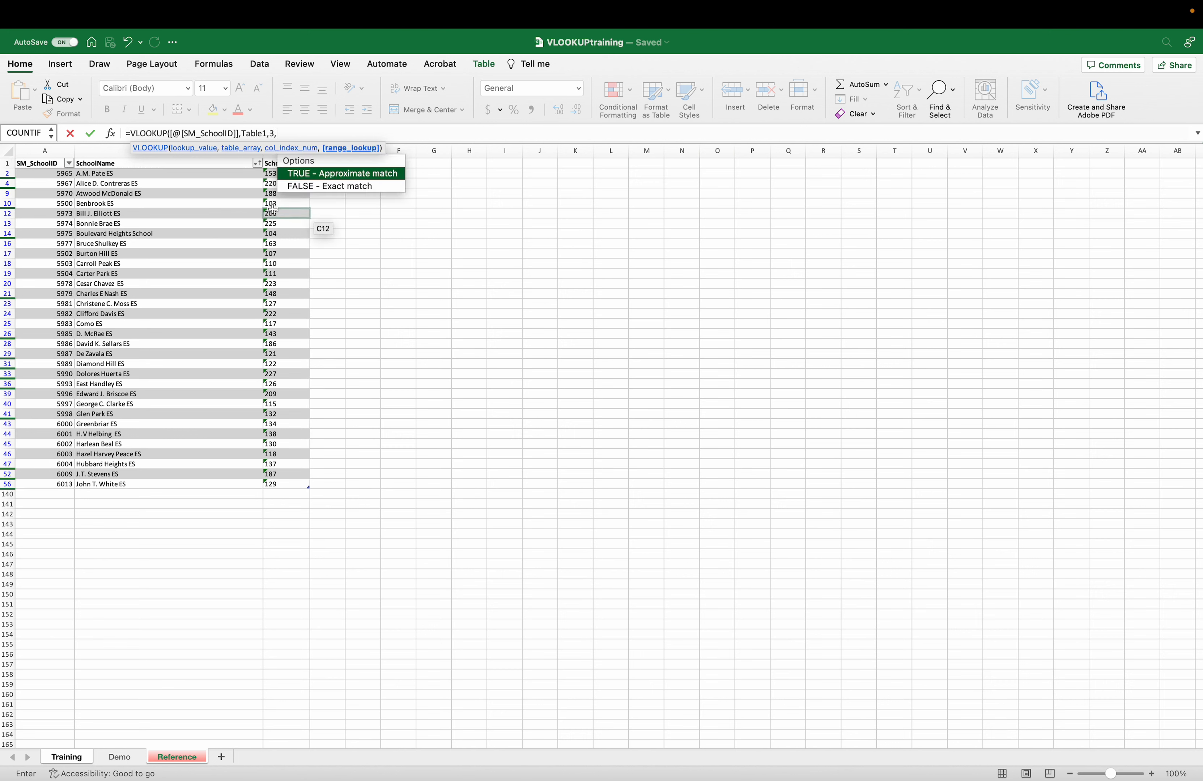
{"action": "left_click", "coordinate": [319, 186]}
{"action": "type", "text": ")"}
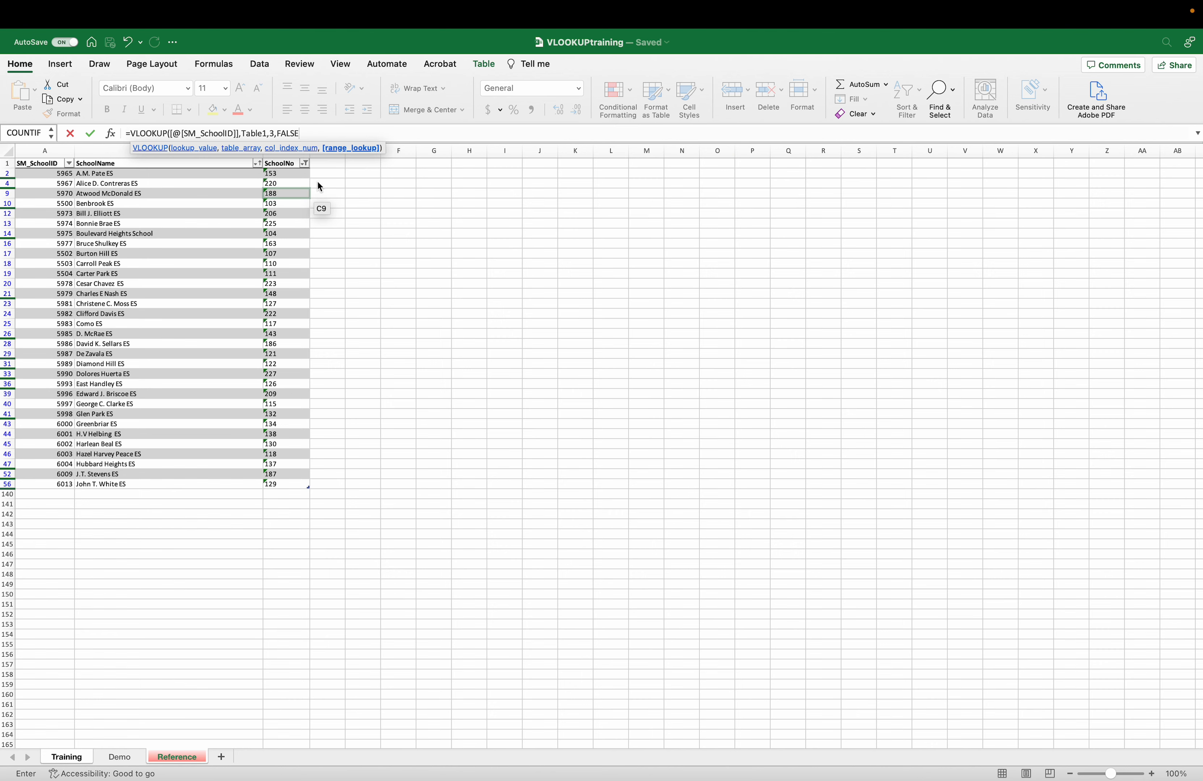
{"action": "key", "text": "Return"}
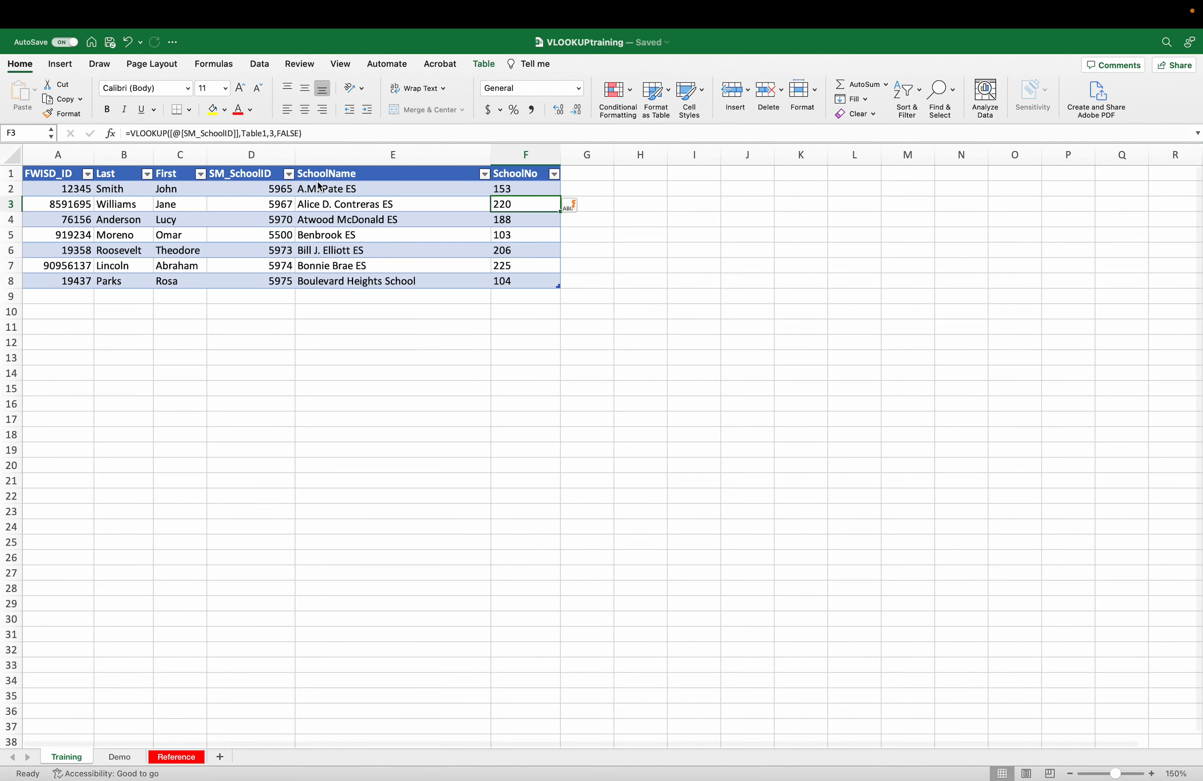
- Add a row in A9 with the student's ID, last and first name, and school ID 5965
{"action": "left_click", "coordinate": [87, 300]}
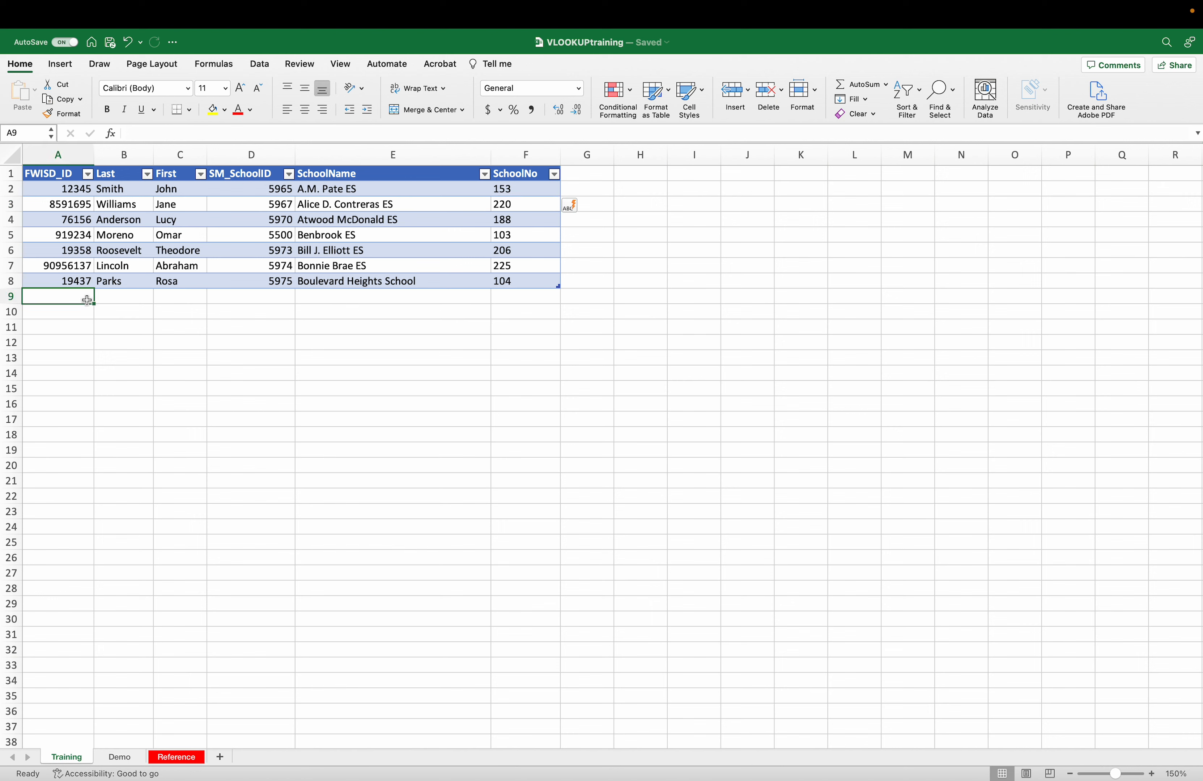
{"action": "type", "text": "82394032"}
{"action": "key", "text": "Tab"}
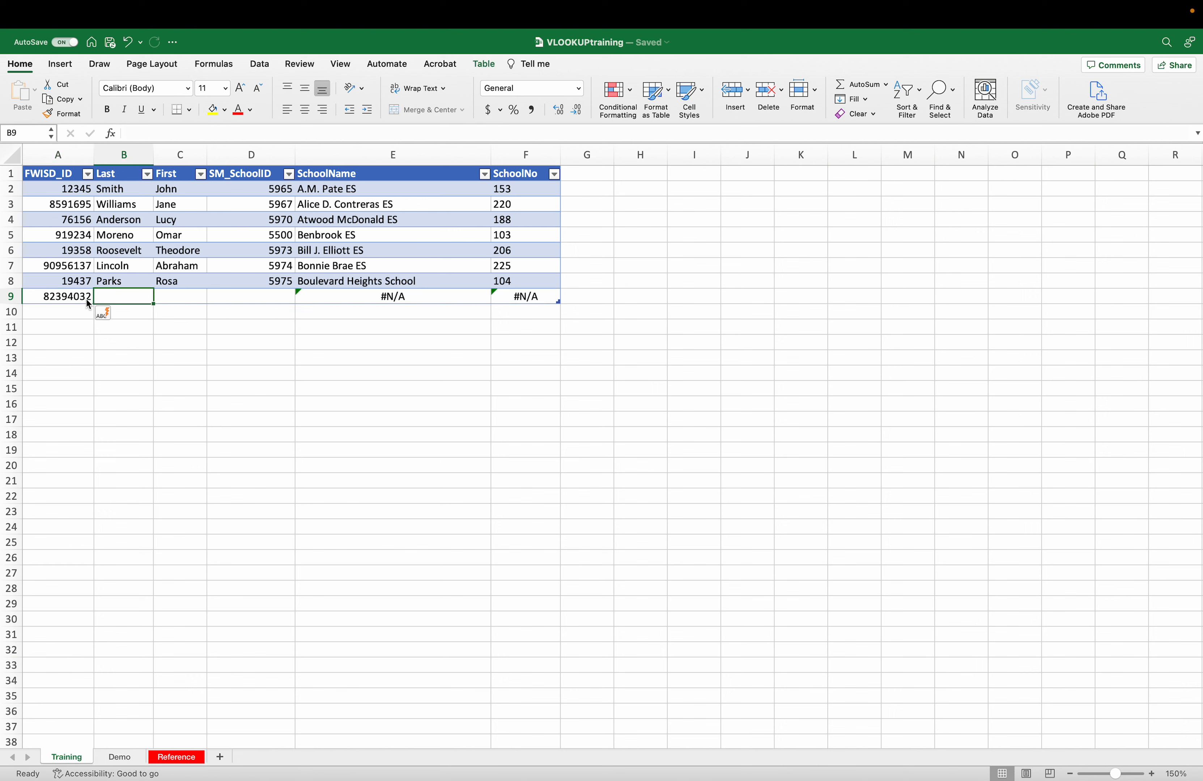
{"action": "type", "text": "Coolidge"}
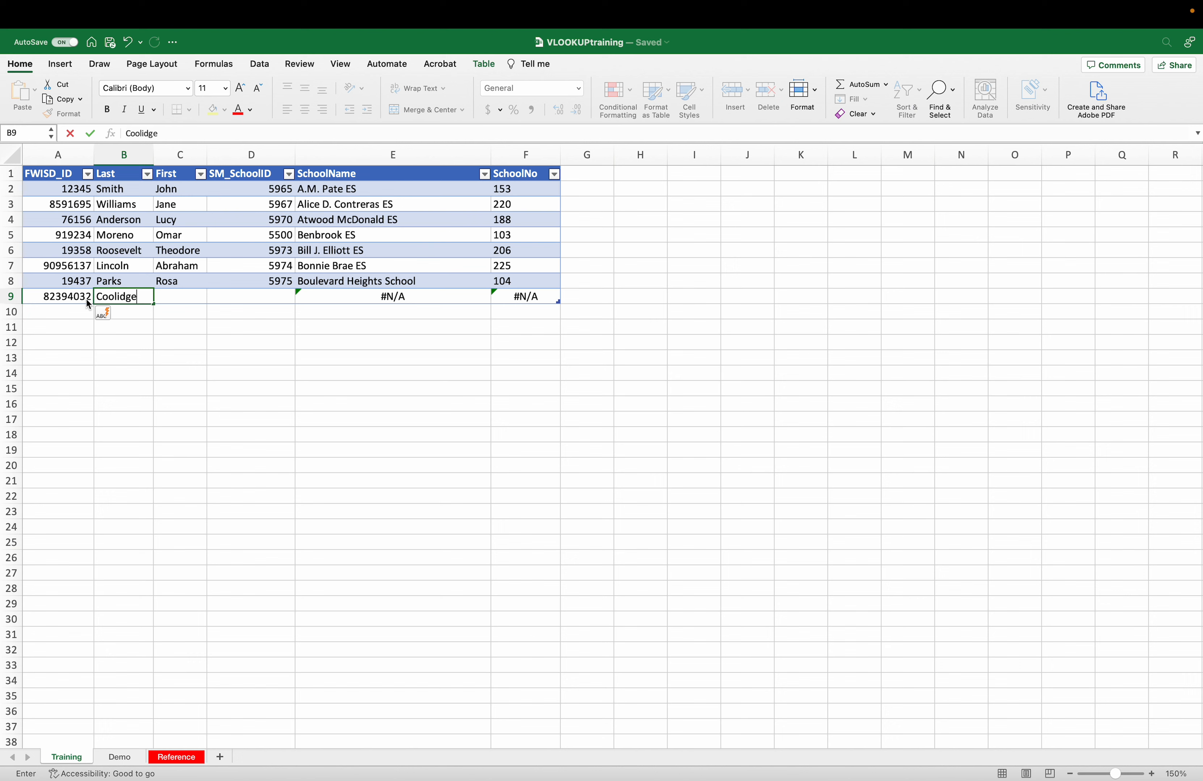
{"action": "key", "text": "Tab"}
{"action": "type", "text": "Caliv"}
{"action": "key", "text": "BackSpace"}
{"action": "key", "text": "BackSpace"}
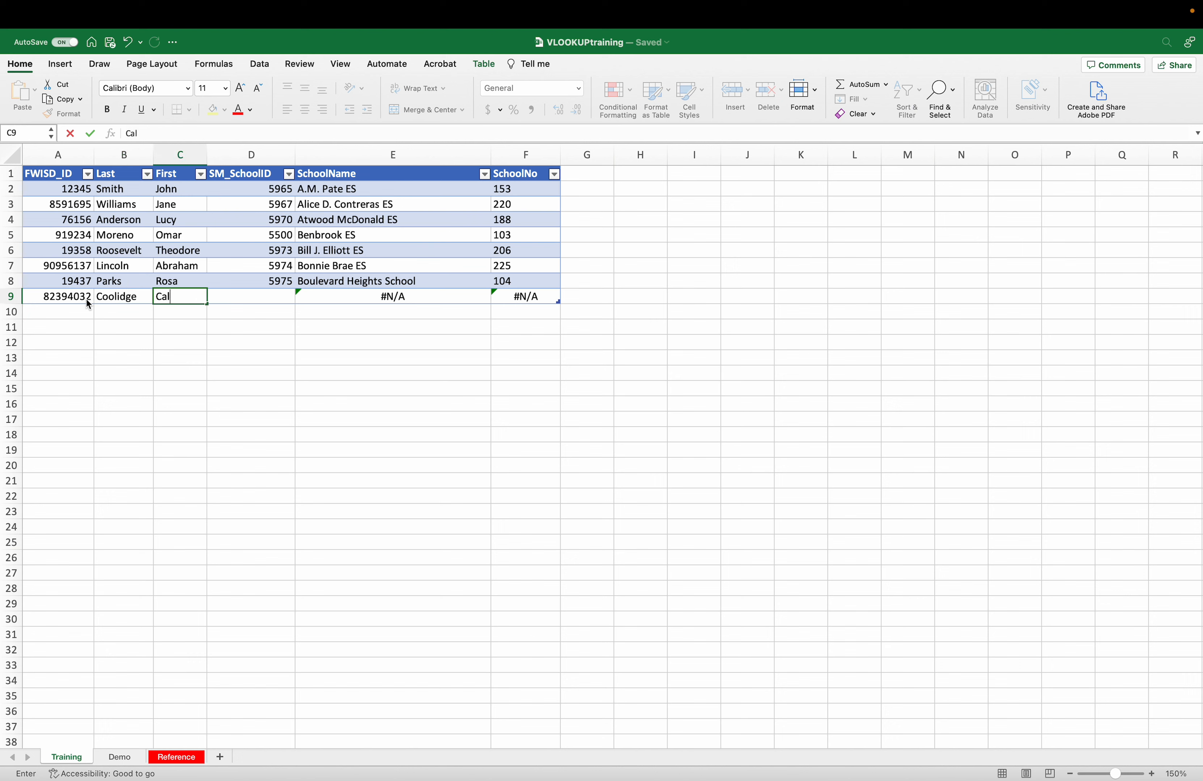
{"action": "type", "text": "vin"}
{"action": "key", "text": "Tab"}
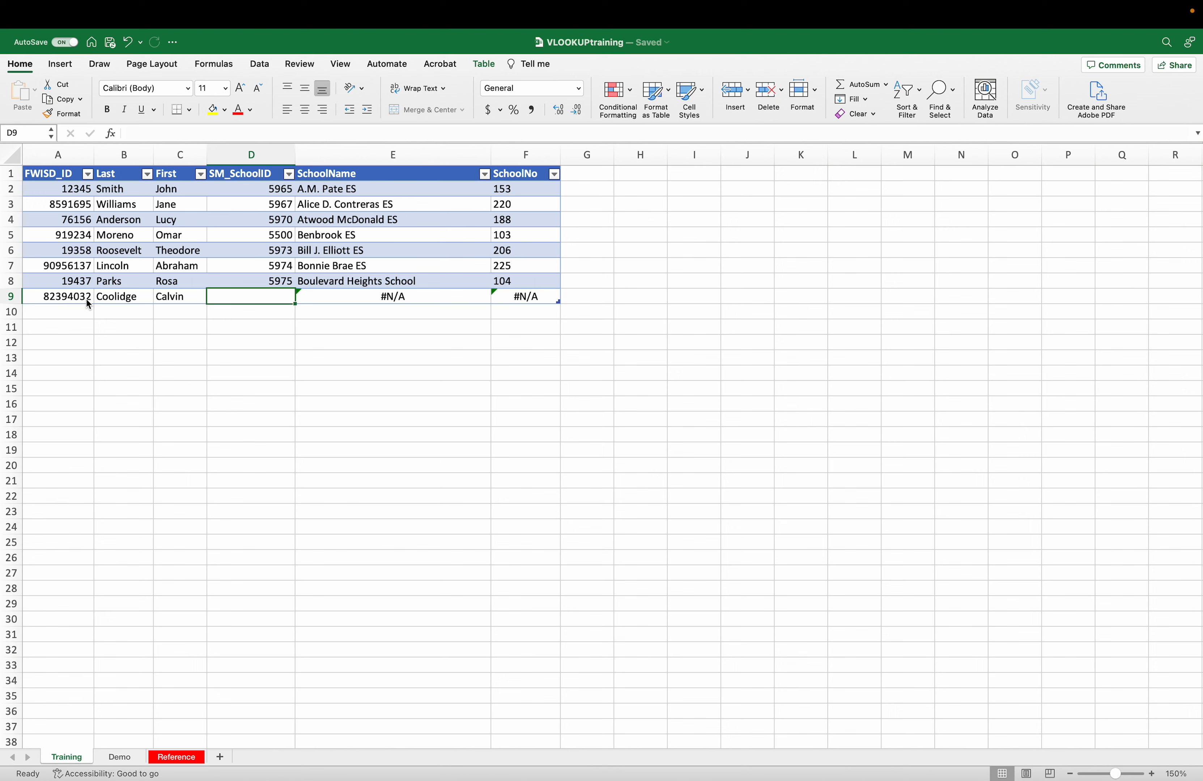
{"action": "type", "text": "5965"}
{"action": "key", "text": "Tab"}
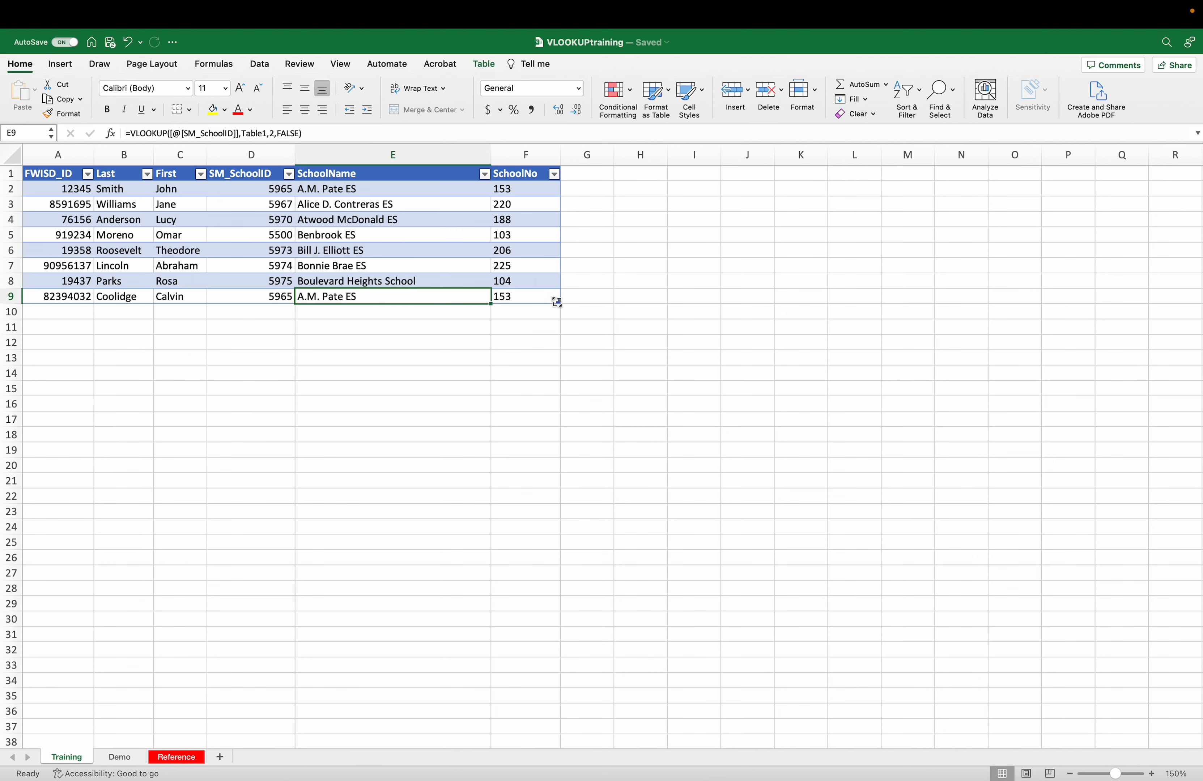
{"action": "left_click", "coordinate": [515, 300]}
- Add the next row with the student's ID, last and first name, and school ID 5975
{"action": "key", "text": "Tab"}
{"action": "type", "text": "19283"}
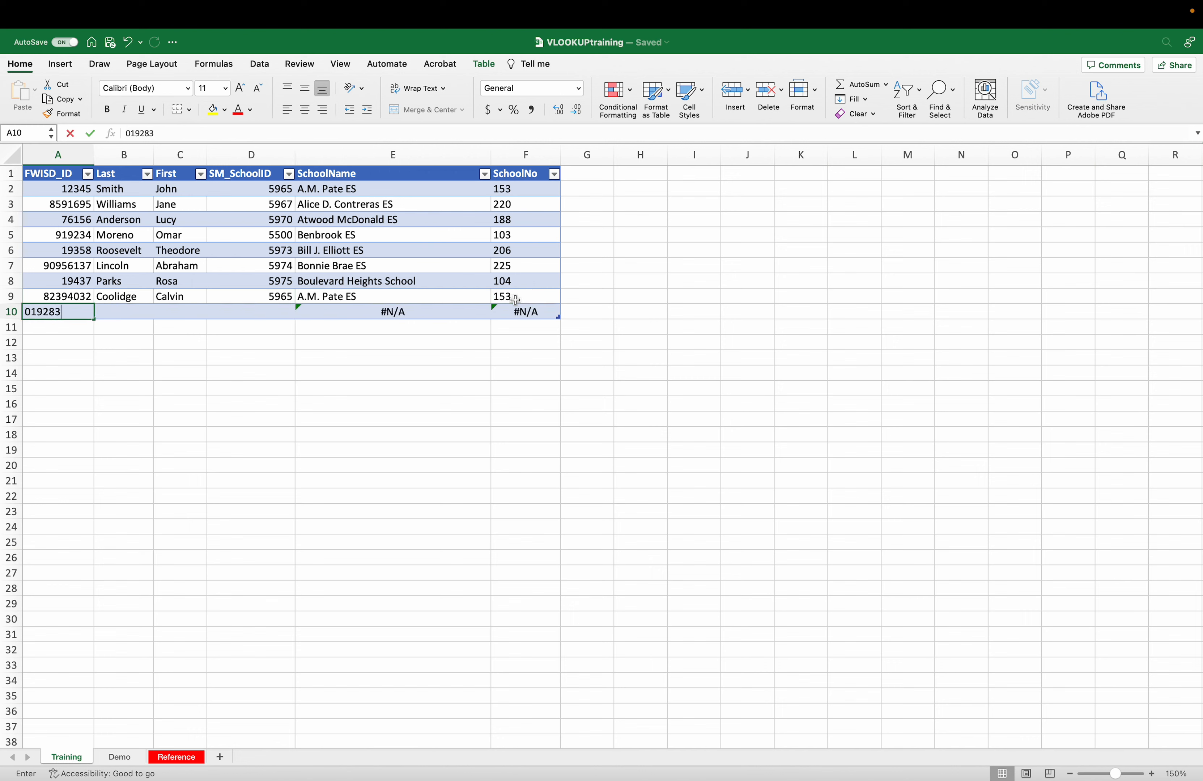
{"action": "key", "text": "Tab"}
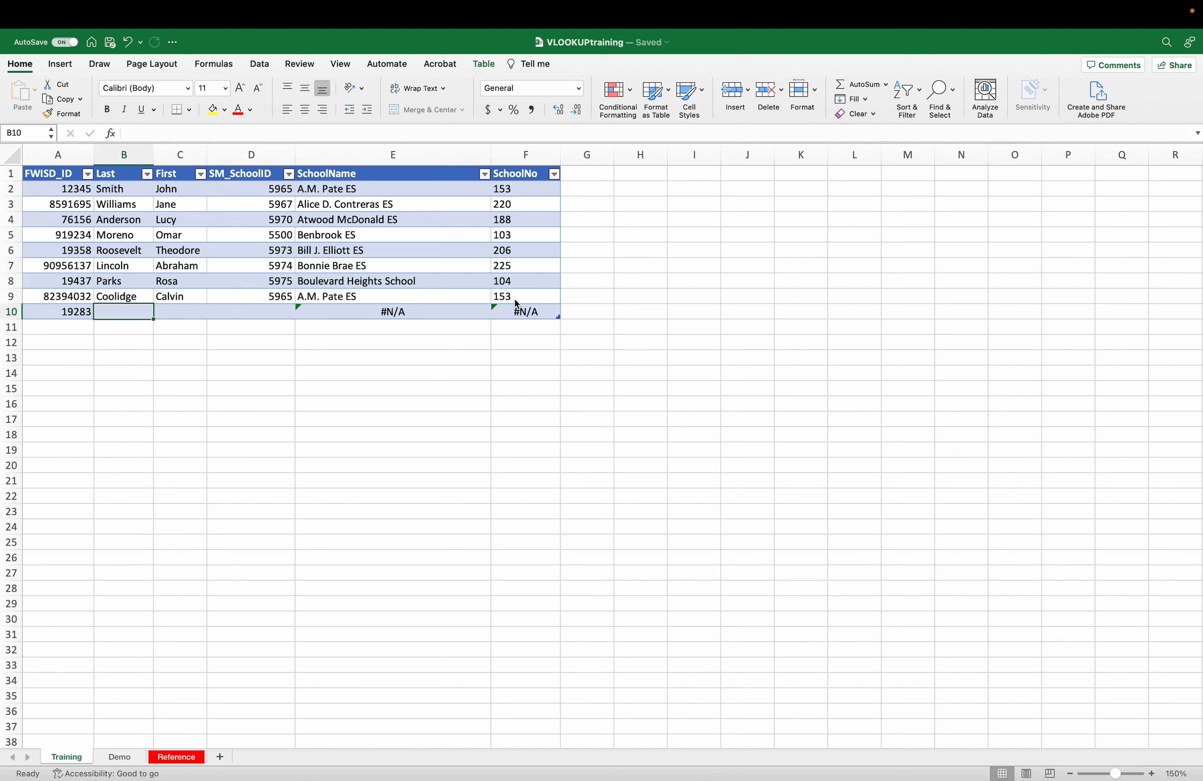
{"action": "type", "text": "Smith"}
{"action": "key", "text": "Tab"}
{"action": "type", "text": "Steve"}
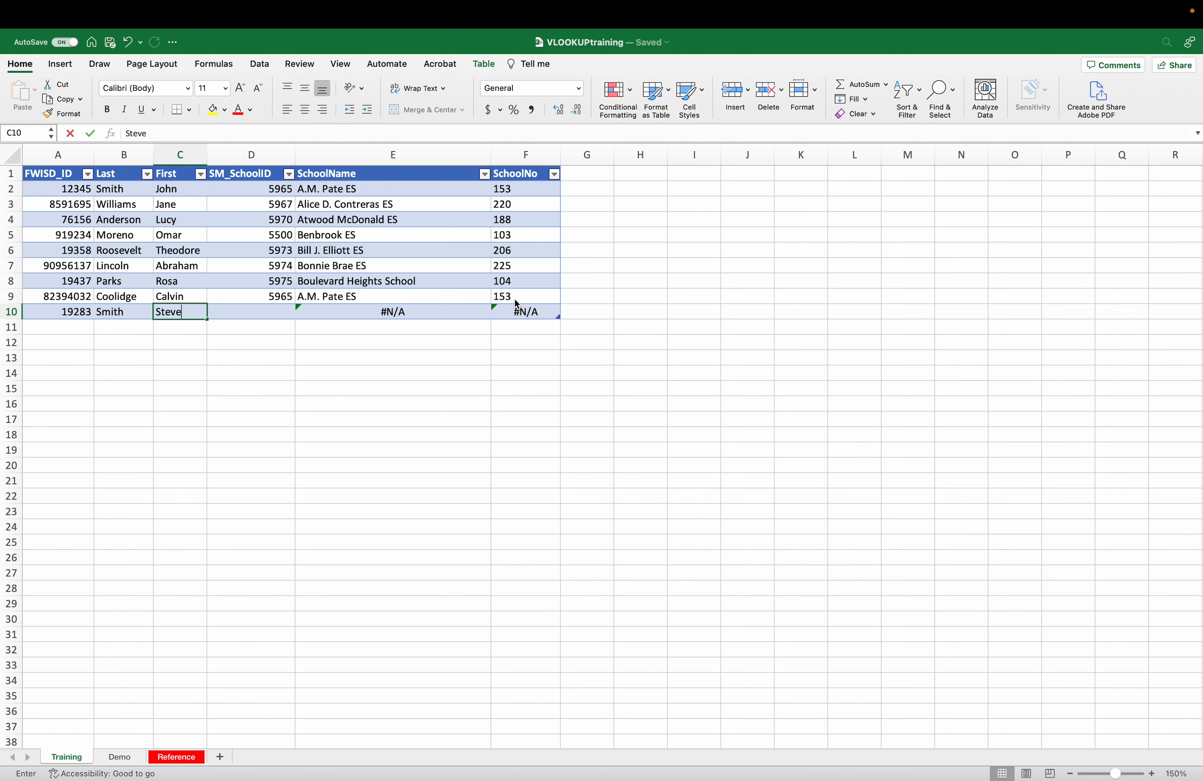
{"action": "key", "text": "Tab"}
{"action": "type", "text": "5975"}
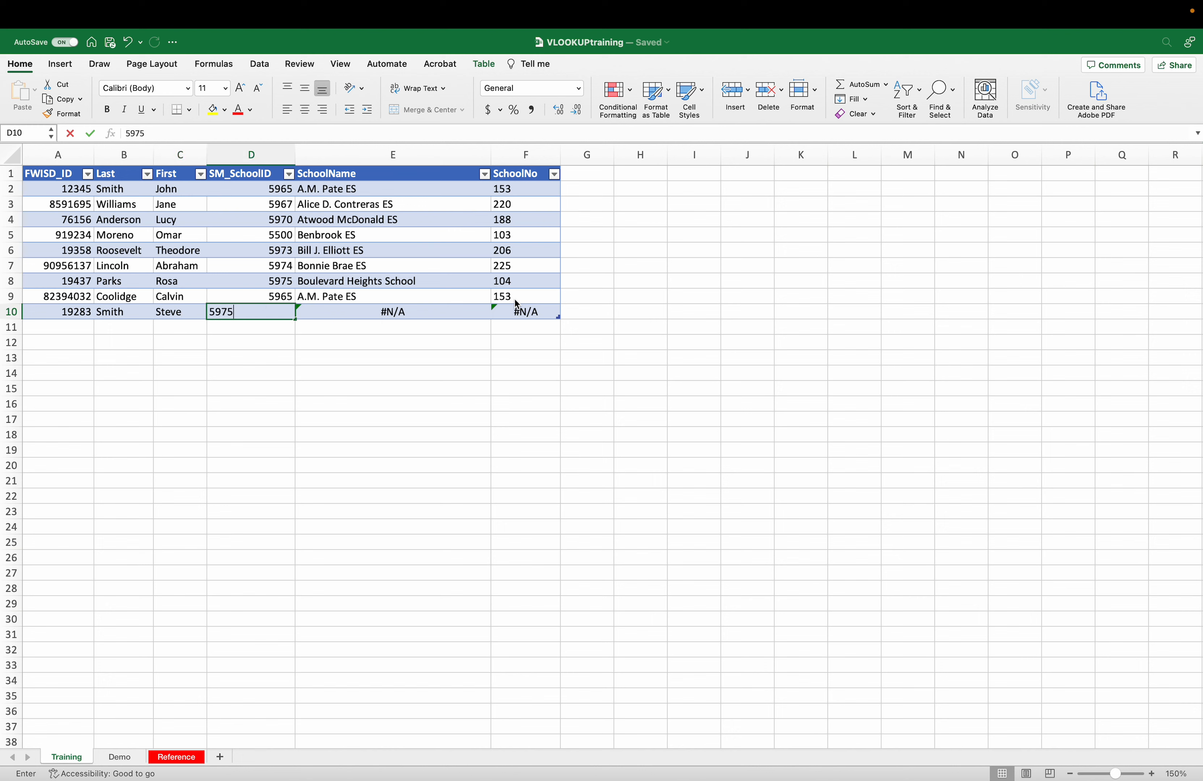
{"action": "key", "text": "Tab"}
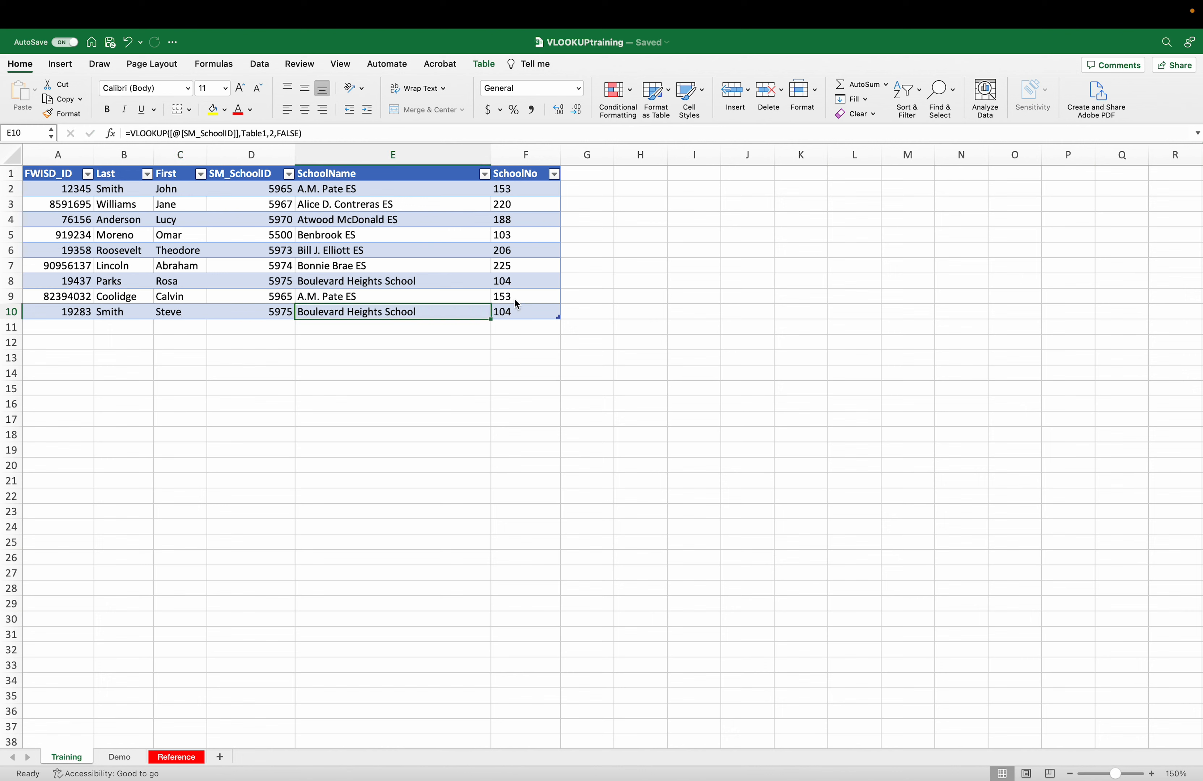